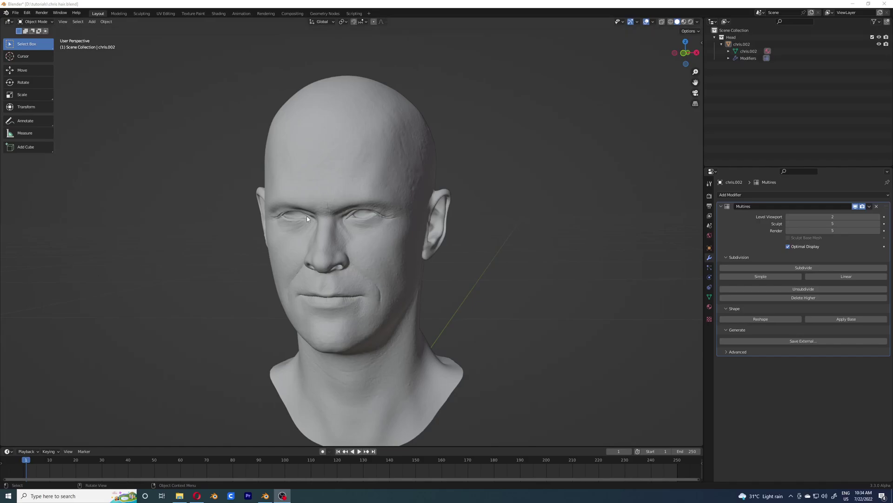
Step: Select the sculpted head and examine its face and neck from several angles and distances
{"action": "scroll", "coordinate": [321, 228], "scroll_direction": "up", "scroll_amount": 3}
{"action": "scroll", "coordinate": [368, 257], "scroll_direction": "down", "scroll_amount": 3}
{"action": "left_click", "coordinate": [391, 269]}
{"action": "scroll", "coordinate": [390, 270], "scroll_direction": "down", "scroll_amount": 2}
{"action": "middle_click_drag", "start_coordinate": [365, 270], "coordinate": [433, 263]}
{"action": "scroll", "coordinate": [388, 279], "scroll_direction": "up", "scroll_amount": 2}
{"action": "scroll", "coordinate": [425, 265], "scroll_direction": "up", "scroll_amount": 3}
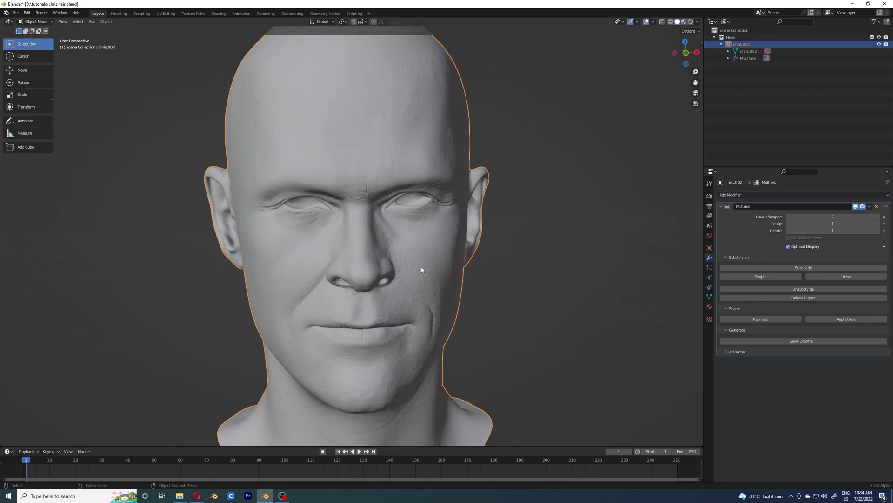
{"action": "scroll", "coordinate": [385, 265], "scroll_direction": "down", "scroll_amount": 1}
{"action": "scroll", "coordinate": [401, 239], "scroll_direction": "down", "scroll_amount": 3}
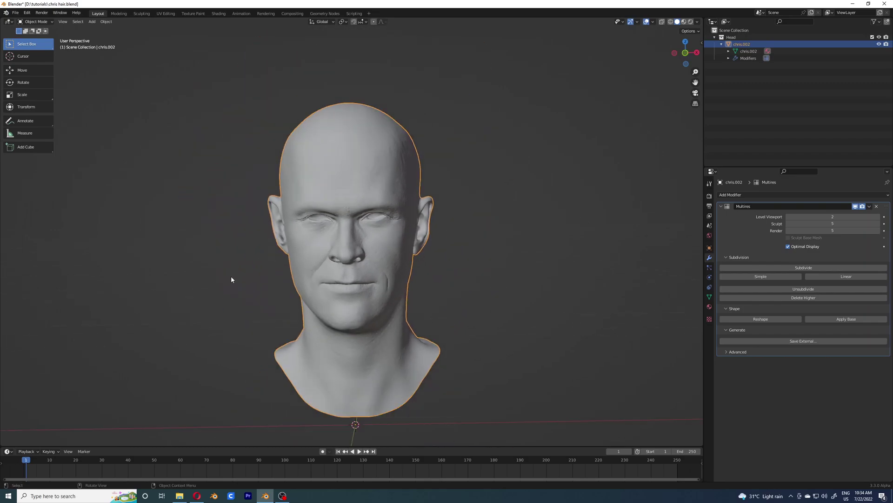
{"action": "scroll", "coordinate": [207, 197], "scroll_direction": "up", "scroll_amount": 1}
Step: Check the program version on the splash screen, and close it
{"action": "left_click", "coordinate": [6, 12]}
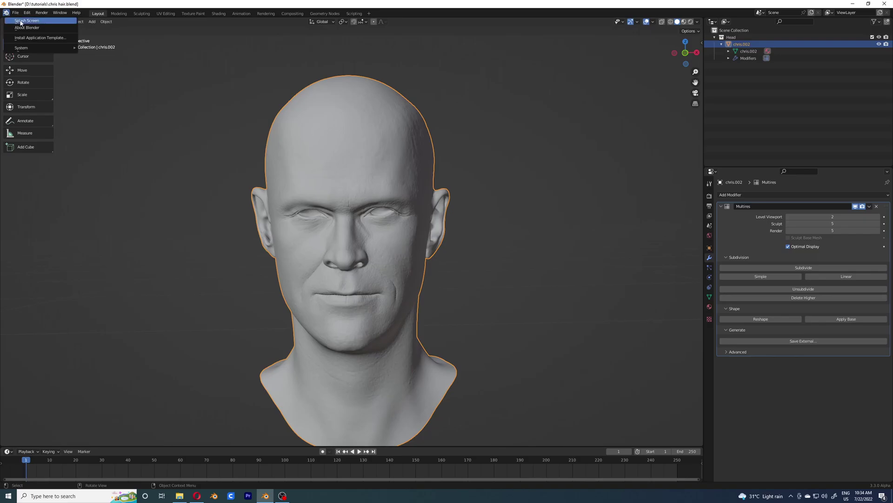
{"action": "left_click", "coordinate": [21, 19]}
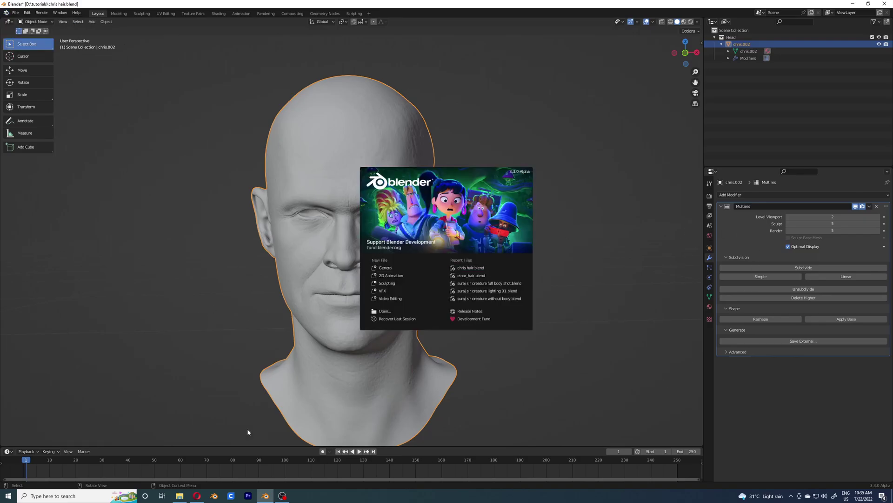
{"action": "left_click", "coordinate": [522, 338]}
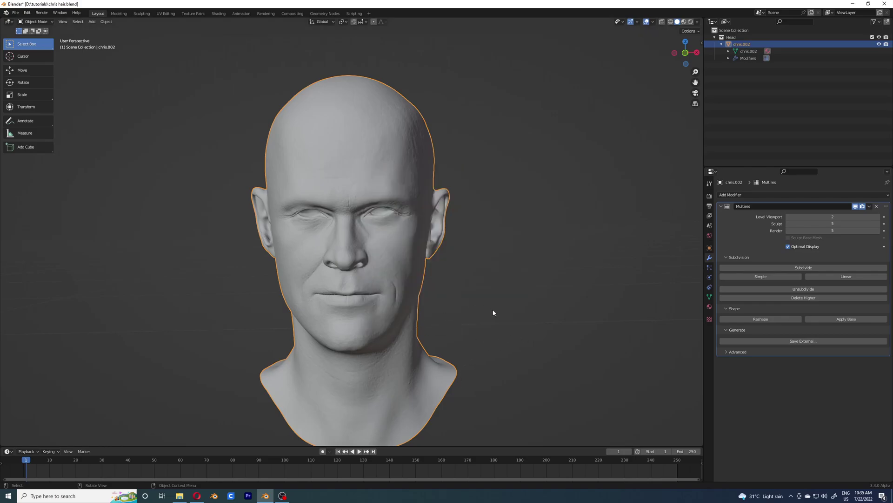
Step: Lower the head's Multires viewport level and add an empty hair curves object to the head
{"action": "middle_click_drag", "start_coordinate": [493, 313], "coordinate": [387, 355]}
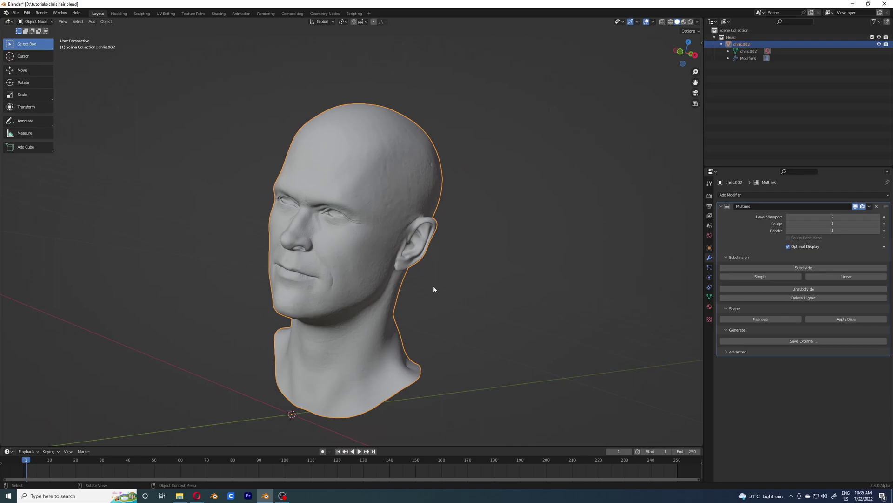
{"action": "key", "text": "KP_1"}
{"action": "scroll", "coordinate": [438, 298], "scroll_direction": "up", "scroll_amount": 4}
{"action": "middle_click_drag", "start_coordinate": [486, 302], "coordinate": [357, 334]}
{"action": "scroll", "coordinate": [475, 296], "scroll_direction": "down", "scroll_amount": 4}
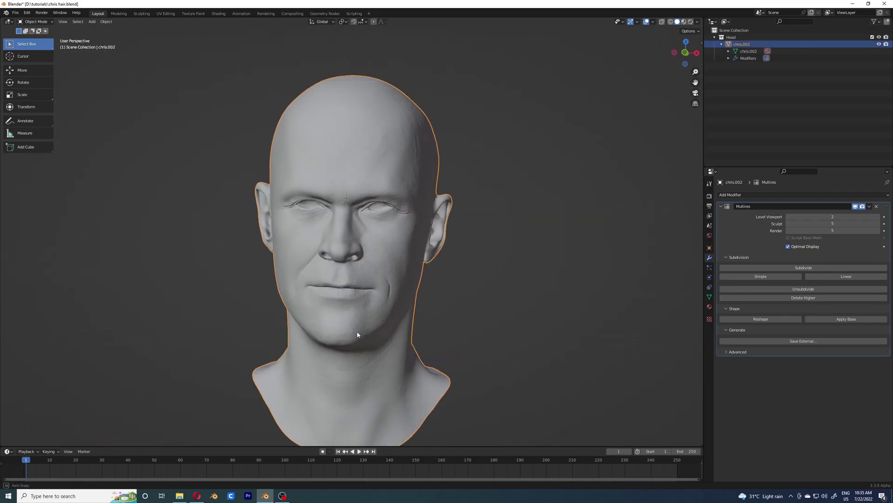
{"action": "scroll", "coordinate": [515, 315], "scroll_direction": "up", "scroll_amount": 1}
{"action": "left_click", "coordinate": [515, 309]}
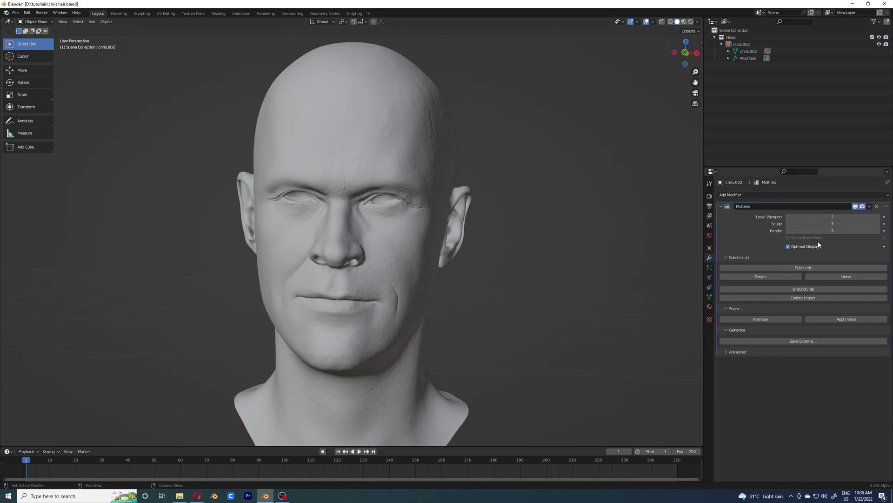
{"action": "left_click_drag", "start_coordinate": [831, 218], "coordinate": [805, 218]}
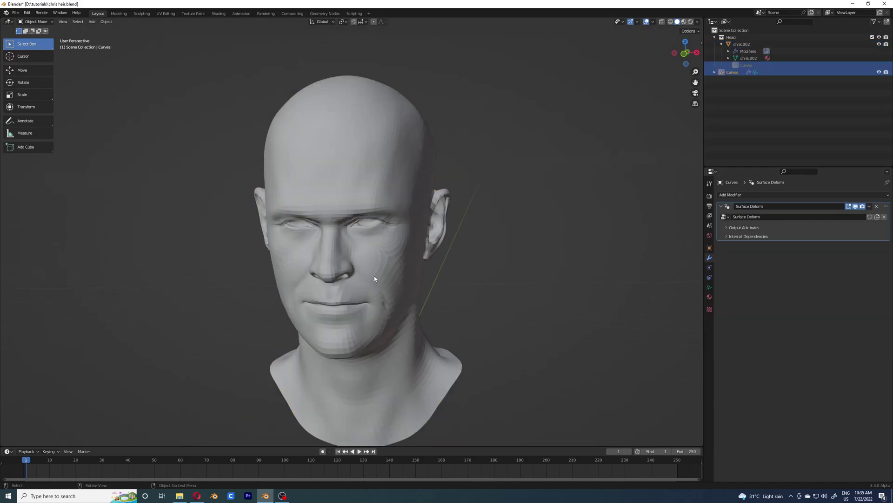
{"action": "key", "text": "shift+a"}
{"action": "key", "text": "Escape"}
Step: Switch the new hair curves object to Sculpt Mode and rename it Beard main
{"action": "key", "text": "ctrl+Tab"}
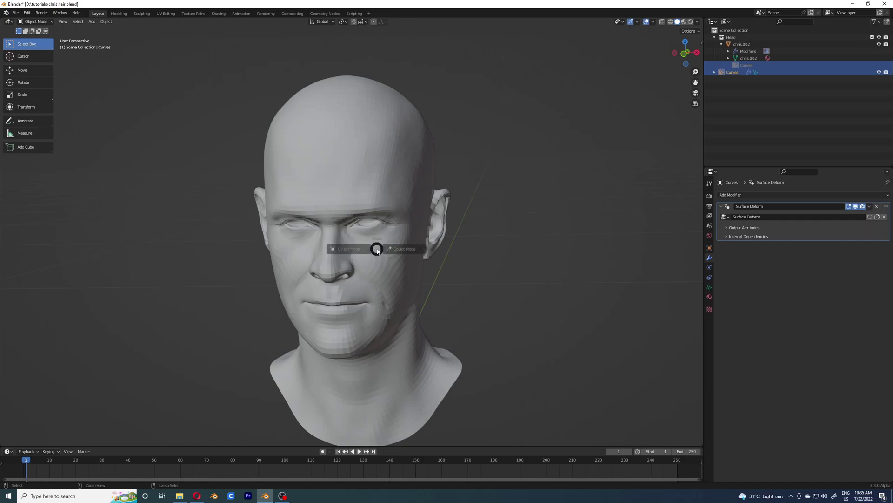
{"action": "left_click", "coordinate": [403, 249]}
{"action": "scroll", "coordinate": [313, 258], "scroll_direction": "up", "scroll_amount": 3}
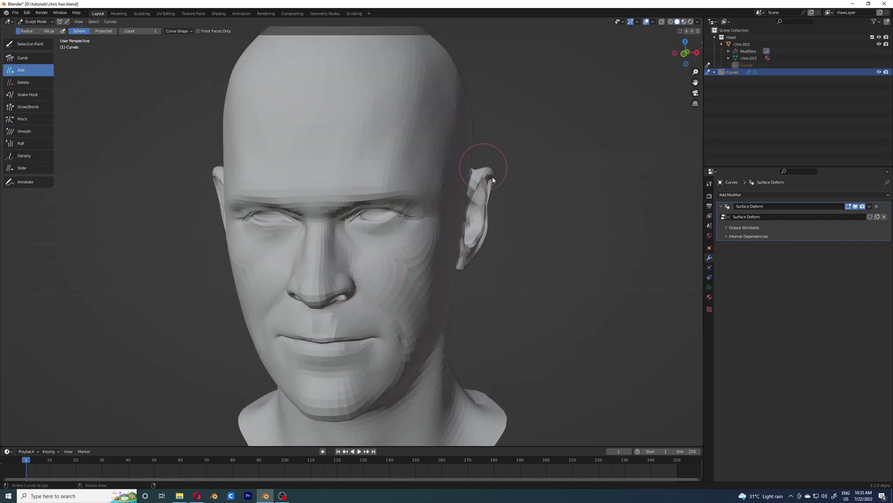
{"action": "double_click", "coordinate": [732, 72]}
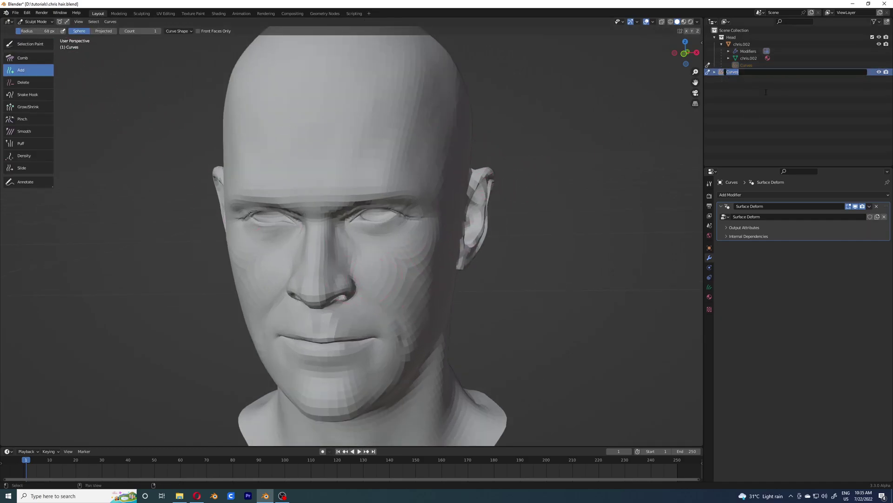
{"action": "type", "text": "Beard main"}
{"action": "key", "text": "Return"}
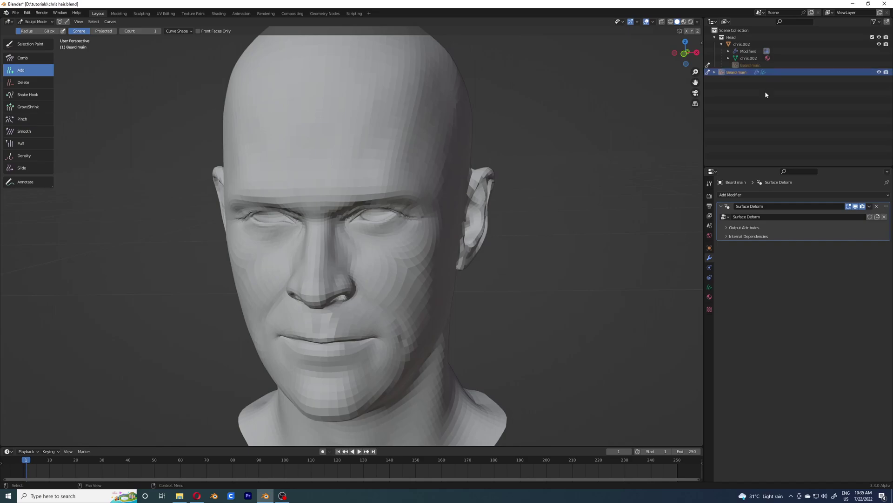
Step: Enable X-axis mirroring for sculpting the beard curves
{"action": "scroll", "coordinate": [371, 228], "scroll_direction": "down", "scroll_amount": 1}
{"action": "left_click_drag", "start_coordinate": [362, 296], "coordinate": [361, 218], "text": "alt+shift"}
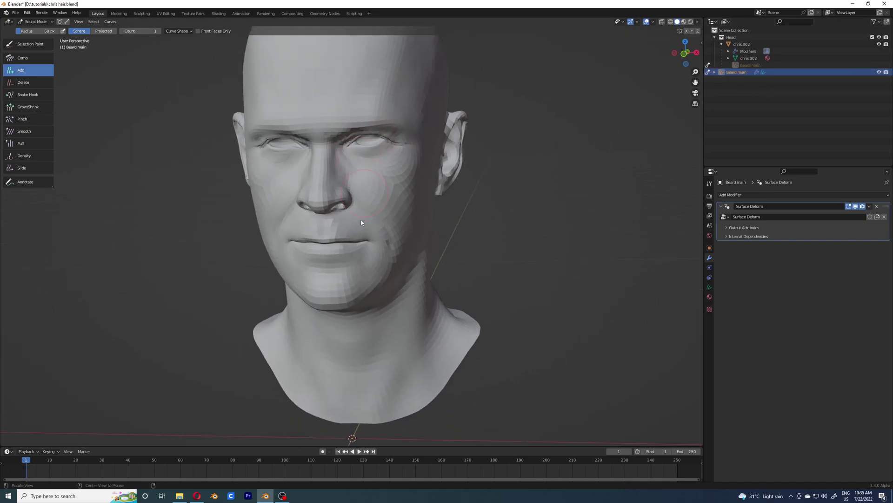
{"action": "scroll", "coordinate": [356, 216], "scroll_direction": "up", "scroll_amount": 2}
{"action": "left_click", "coordinate": [687, 32]}
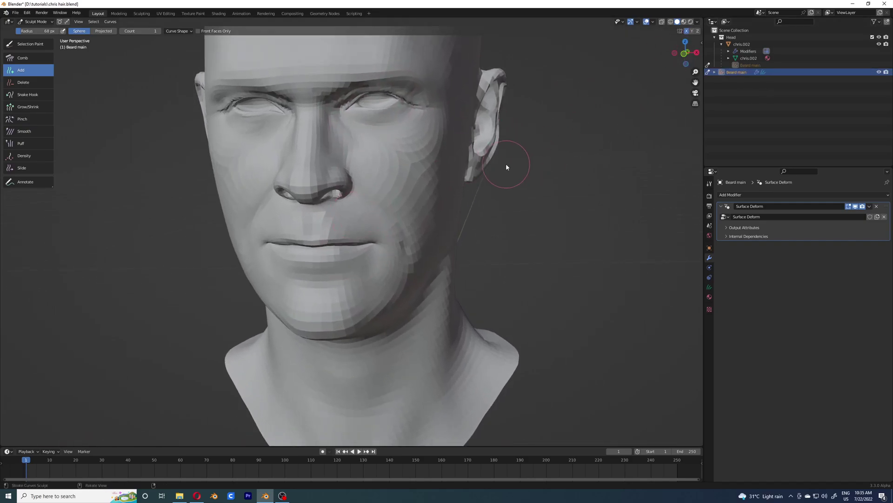
Step: Set the Add brush's curve length to 0.0073 m, viewing the chin from the front
{"action": "key", "text": "KP_1"}
{"action": "scroll", "coordinate": [241, 255], "scroll_direction": "down", "scroll_amount": 2}
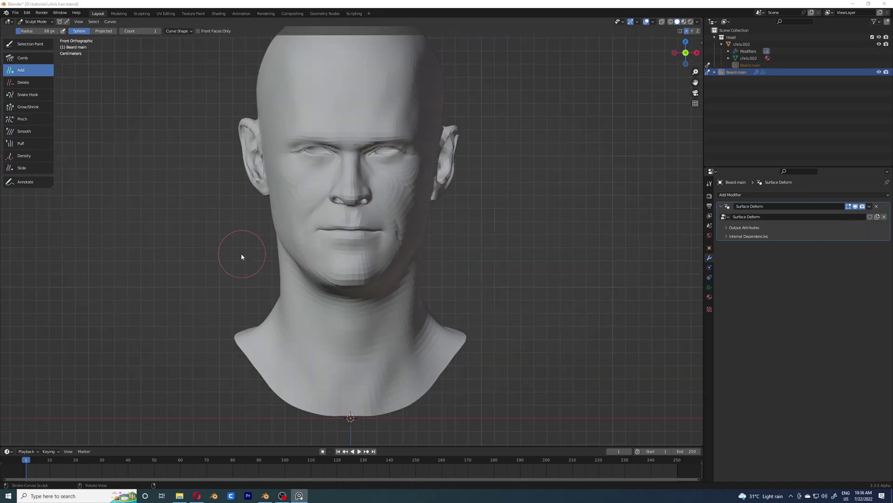
{"action": "scroll", "coordinate": [377, 262], "scroll_direction": "up", "scroll_amount": 3}
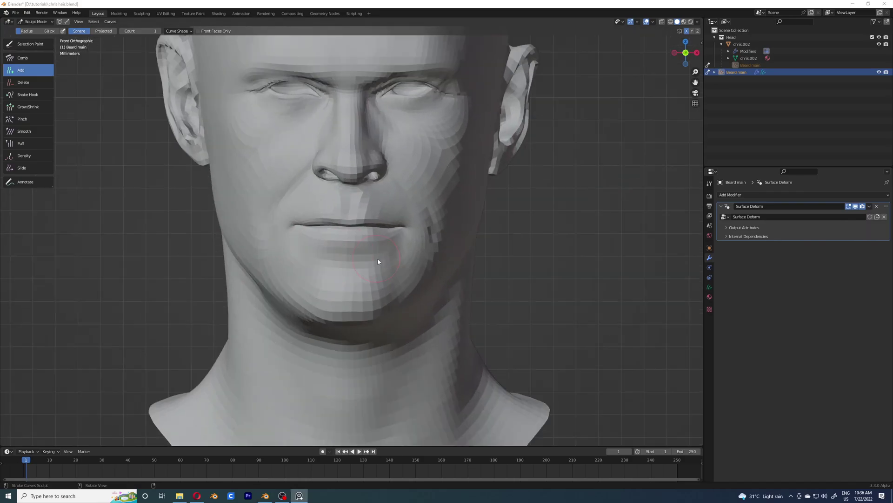
{"action": "left_click", "coordinate": [169, 226]}
{"action": "left_click_drag", "start_coordinate": [303, 297], "coordinate": [225, 237], "text": "alt+shift"}
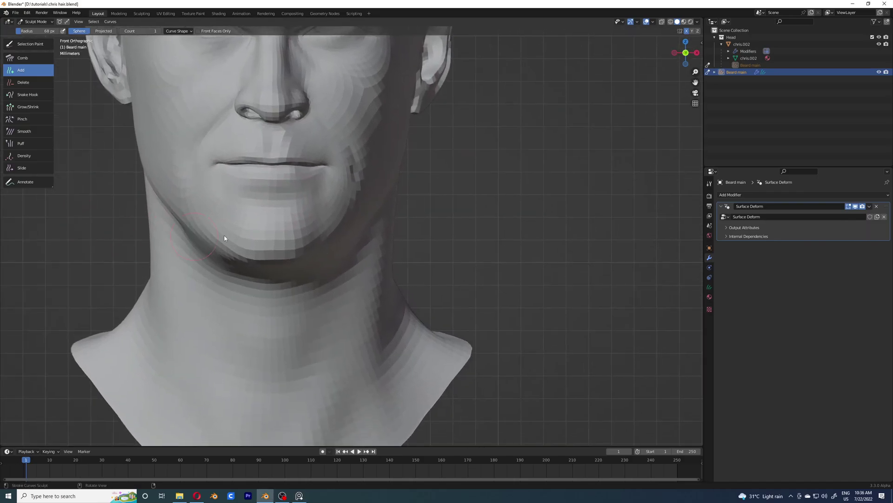
{"action": "scroll", "coordinate": [241, 201], "scroll_direction": "up", "scroll_amount": 2}
{"action": "middle_click_drag", "start_coordinate": [242, 204], "coordinate": [288, 255], "text": "shift"}
{"action": "left_click", "coordinate": [710, 183]}
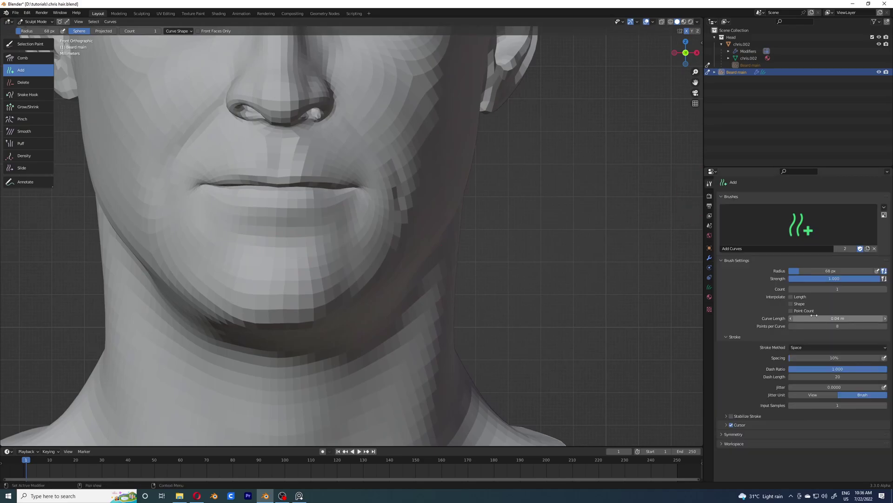
{"action": "left_click", "coordinate": [814, 318]}
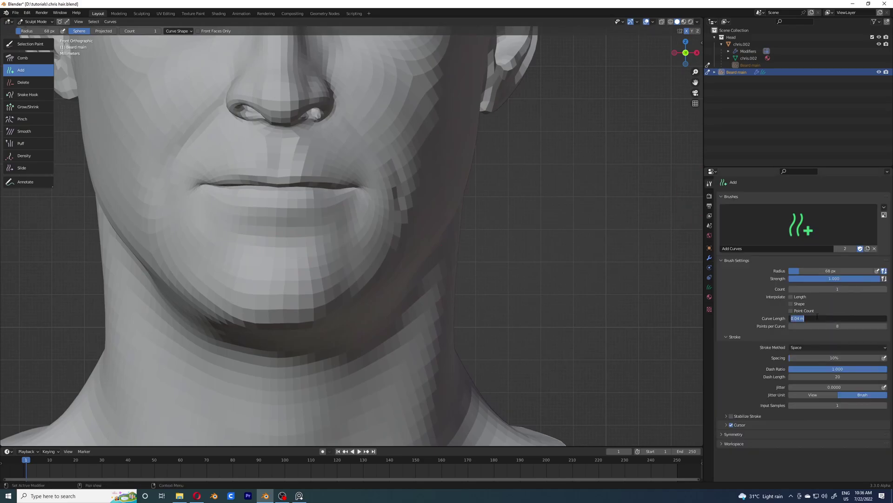
{"action": "type", "text": ".0073"}
{"action": "key", "text": "Return"}
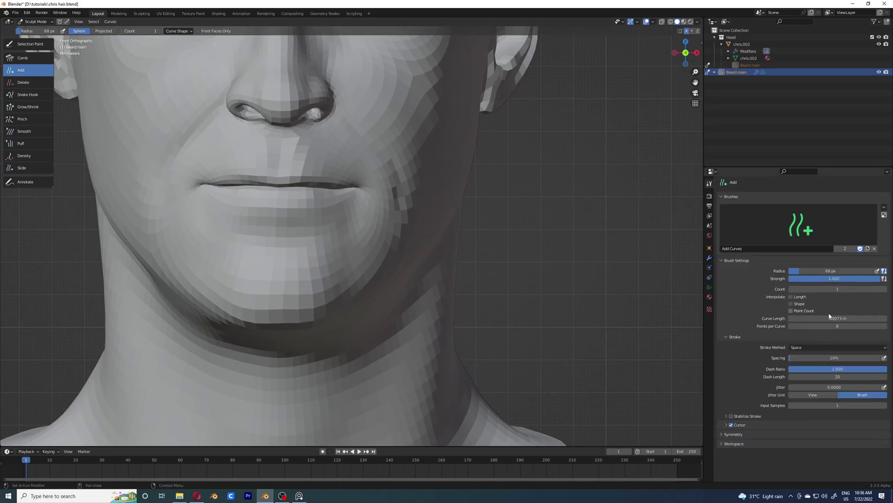
Step: Add a mirrored pair of hair curves at the middle of the chin below the lower lip
{"action": "scroll", "coordinate": [289, 281], "scroll_direction": "up", "scroll_amount": 1}
{"action": "middle_click_drag", "start_coordinate": [271, 254], "coordinate": [297, 256], "text": "shift"}
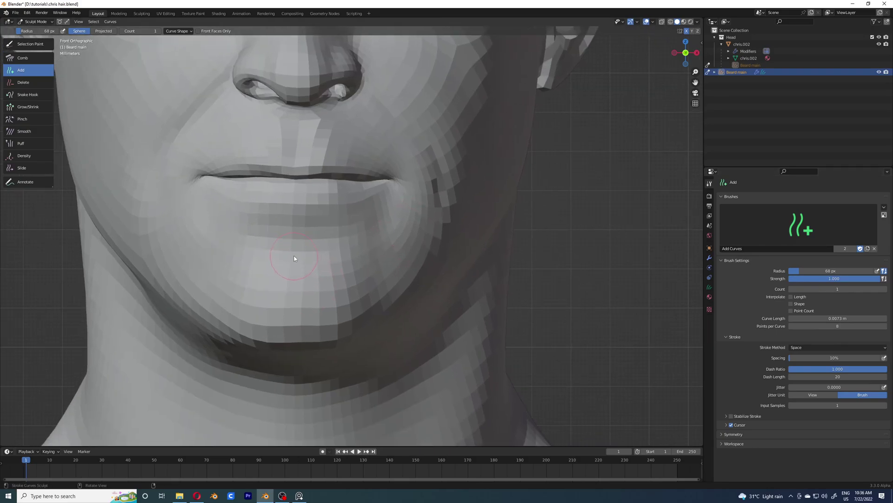
{"action": "left_click", "coordinate": [297, 256]}
{"action": "scroll", "coordinate": [325, 259], "scroll_direction": "down", "scroll_amount": 1}
Step: Set the Eevee curves render shape to Strand and check the chin hairs from the side and front
{"action": "middle_click_drag", "start_coordinate": [392, 266], "coordinate": [200, 252]}
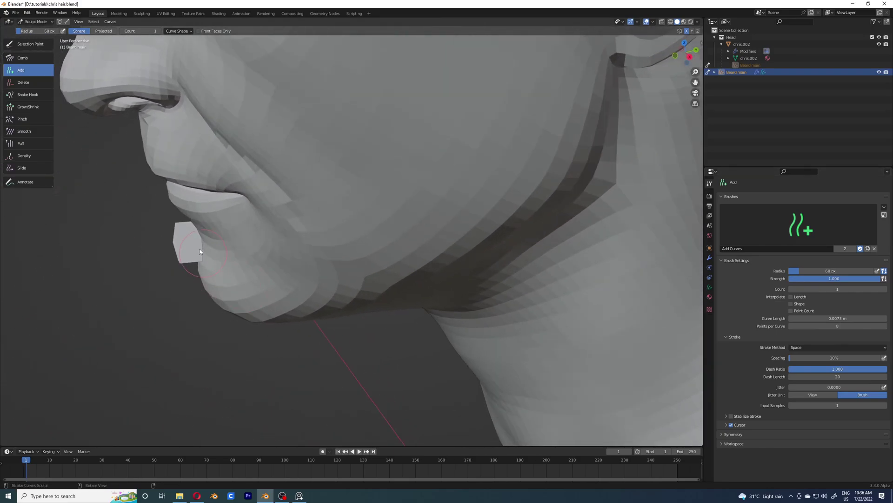
{"action": "left_click", "coordinate": [709, 197]}
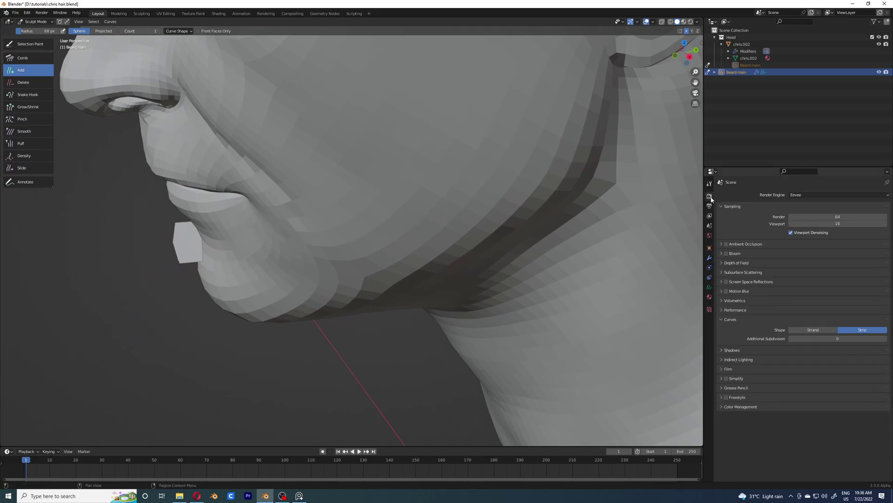
{"action": "left_click", "coordinate": [813, 330]}
{"action": "middle_click_drag", "start_coordinate": [229, 292], "coordinate": [318, 290]}
{"action": "scroll", "coordinate": [332, 294], "scroll_direction": "up", "scroll_amount": 4}
{"action": "key", "text": "KP_5"}
{"action": "scroll", "coordinate": [332, 294], "scroll_direction": "down", "scroll_amount": 4}
{"action": "key", "text": "KP_1"}
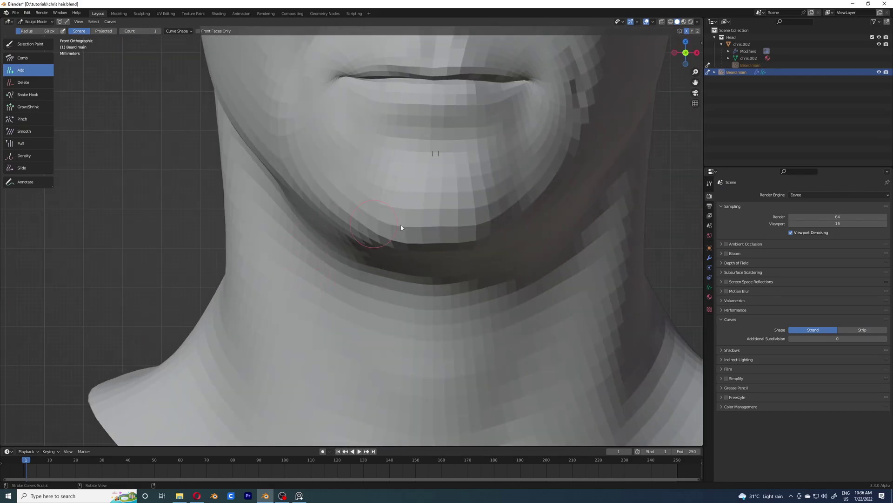
{"action": "middle_click_drag", "start_coordinate": [421, 249], "coordinate": [685, 316]}
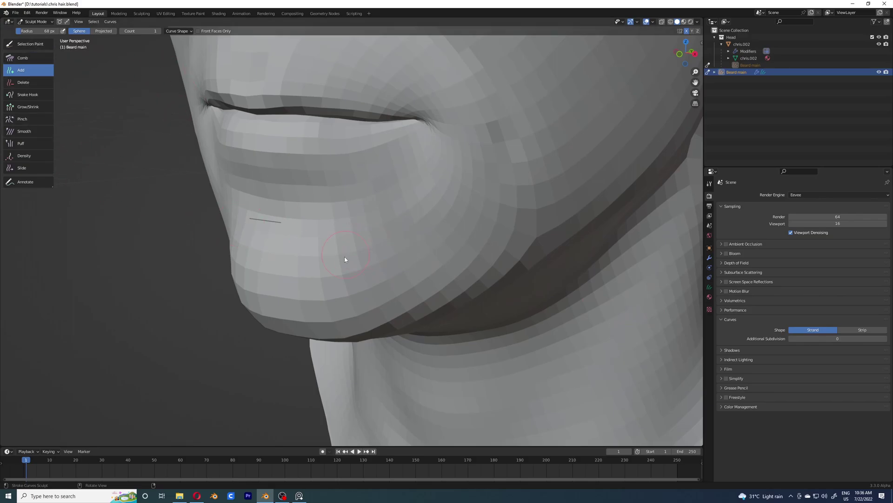
Step: Comb the chin hairs downward along the skin with the Comb brush at a radius of 148 px
{"action": "key", "text": "KP_1"}
{"action": "middle_click_drag", "start_coordinate": [415, 220], "coordinate": [234, 203], "text": "shift"}
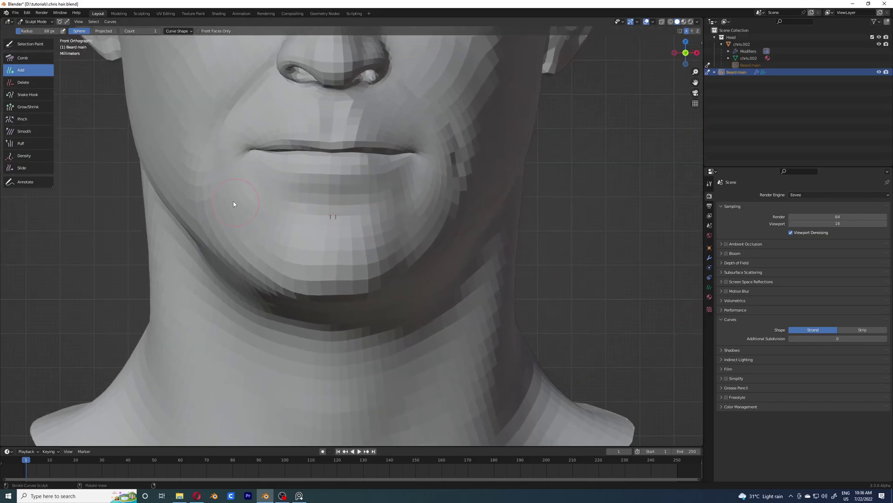
{"action": "left_click", "coordinate": [53, 57]}
{"action": "scroll", "coordinate": [372, 273], "scroll_direction": "up", "scroll_amount": 3}
{"action": "key", "text": "f"}
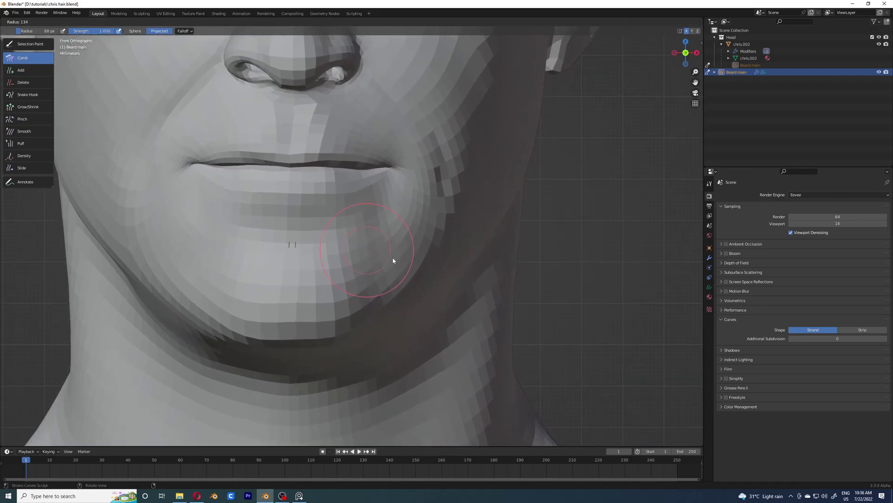
{"action": "left_click", "coordinate": [393, 261]}
{"action": "middle_click_drag", "start_coordinate": [349, 235], "coordinate": [456, 218]}
{"action": "left_click_drag", "start_coordinate": [489, 212], "coordinate": [492, 277]}
{"action": "scroll", "coordinate": [508, 256], "scroll_direction": "up", "scroll_amount": 2}
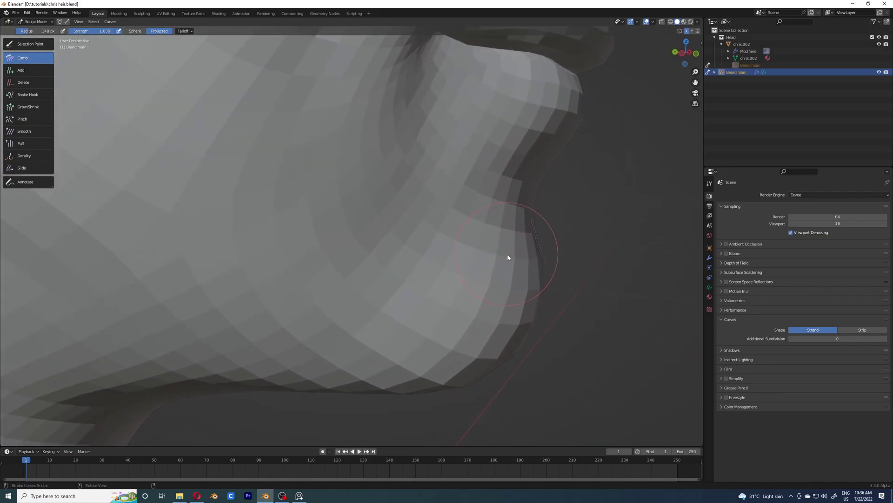
Step: Return to Object Mode and create a new material for the Beard main curves
{"action": "mouse_move", "coordinate": [555, 272]}
{"action": "middle_mouse_down"}
{"action": "mouse_move", "coordinate": [603, 295]}
{"action": "mouse_move", "coordinate": [421, 286]}
{"action": "mouse_move", "coordinate": [300, 210]}
{"action": "middle_mouse_up"}
{"action": "left_click", "coordinate": [35, 22]}
{"action": "left_click", "coordinate": [35, 29]}
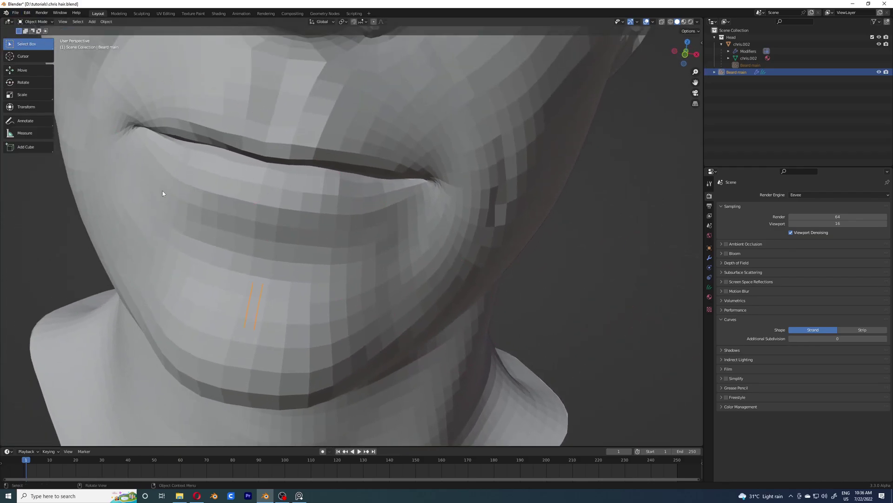
{"action": "left_click", "coordinate": [710, 296]}
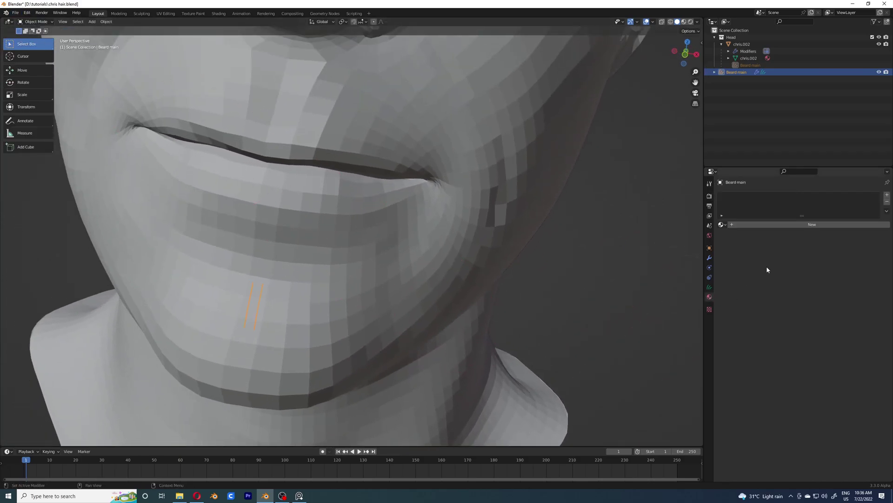
{"action": "left_click", "coordinate": [794, 224]}
Step: Set the beard material's viewport display color to light blue and deselect the curves to check the hairs
{"action": "scroll", "coordinate": [774, 343], "scroll_direction": "down", "scroll_amount": 10}
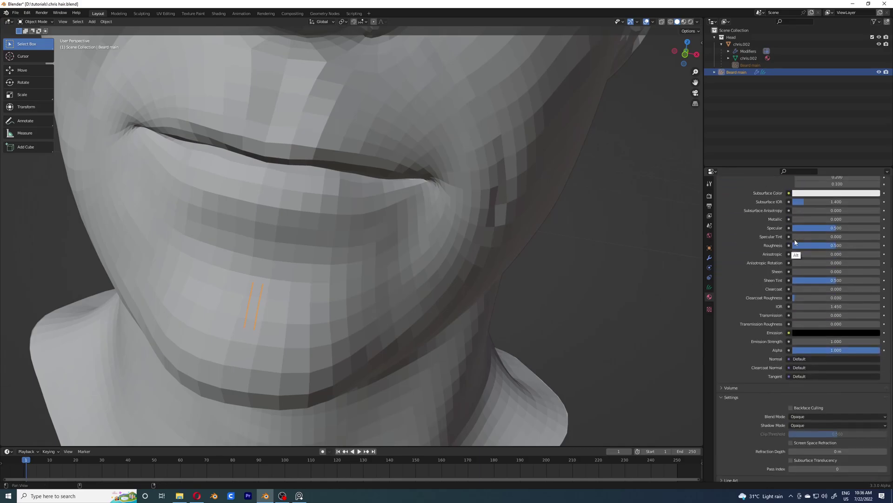
{"action": "left_click", "coordinate": [845, 449]}
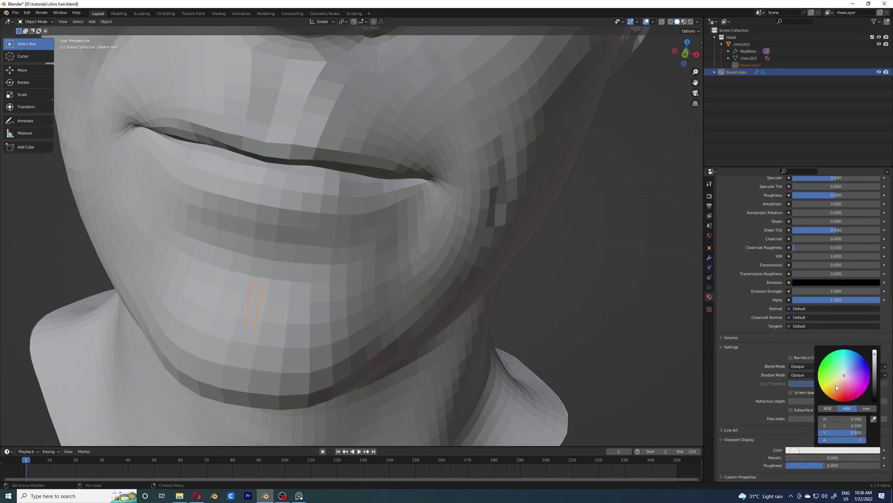
{"action": "left_click_drag", "start_coordinate": [844, 372], "coordinate": [849, 360]}
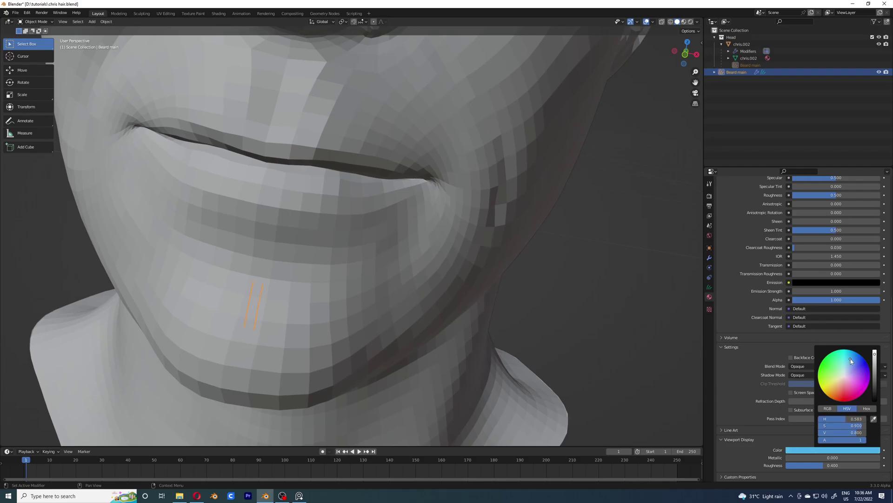
{"action": "left_click", "coordinate": [523, 264]}
{"action": "middle_click_drag", "start_coordinate": [570, 309], "coordinate": [522, 279]}
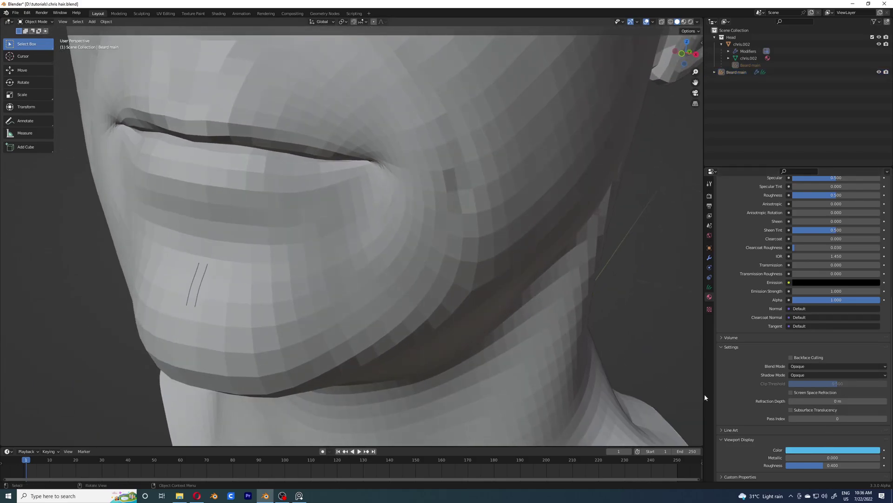
Step: Change the beard material's viewport display color to bright red and return the Beard main curves to Sculpt Mode
{"action": "left_click", "coordinate": [829, 453]}
{"action": "left_click_drag", "start_coordinate": [834, 374], "coordinate": [842, 395]}
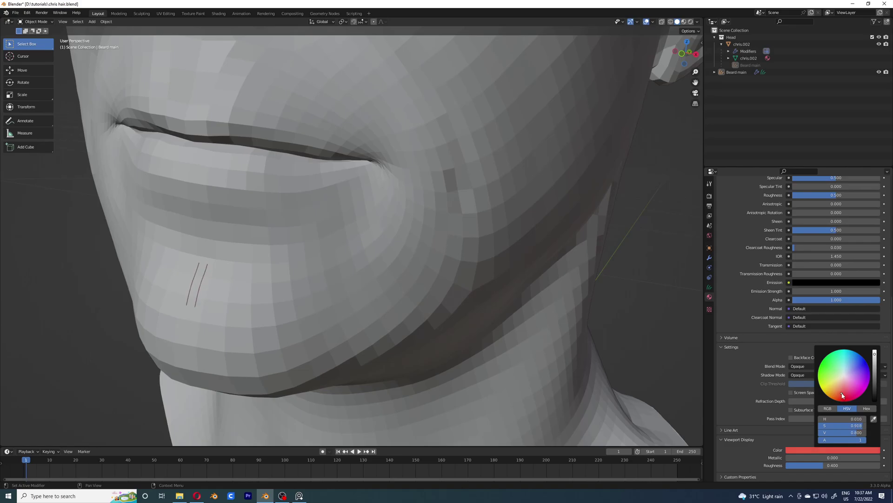
{"action": "left_click", "coordinate": [875, 348]}
{"action": "middle_click_drag", "start_coordinate": [362, 279], "coordinate": [304, 315]}
{"action": "left_click", "coordinate": [327, 309]}
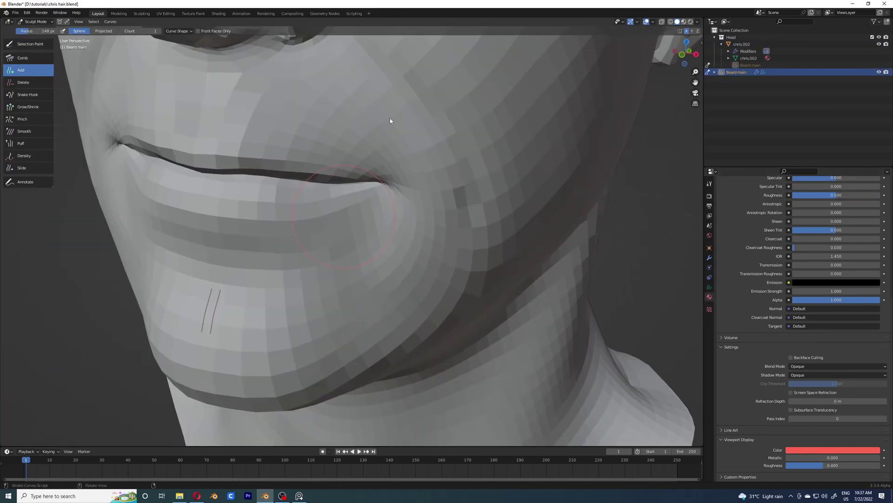
Step: Enable Length and Shape interpolation for the Add brush and place two mirrored guide hairs along the chin
{"action": "left_click", "coordinate": [709, 184]}
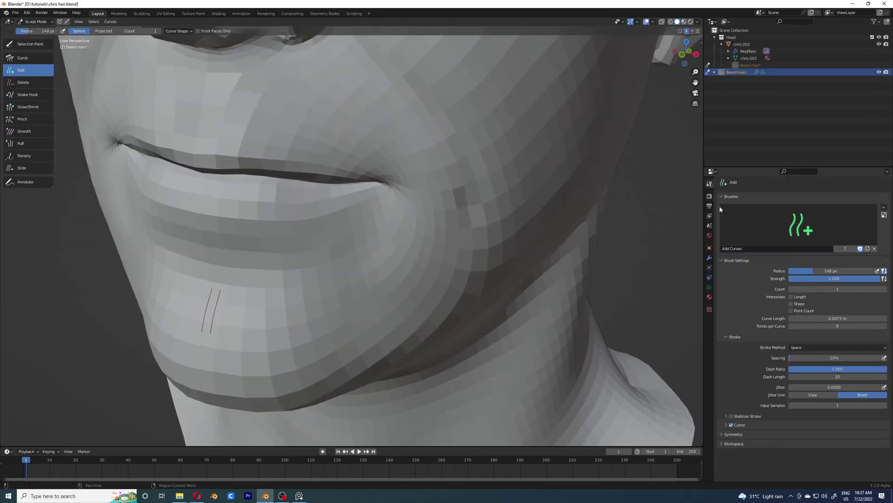
{"action": "left_click", "coordinate": [258, 299]}
{"action": "mouse_move", "coordinate": [258, 300]}
{"action": "middle_mouse_down", "text": "ctrl"}
{"action": "mouse_move", "coordinate": [232, 314]}
{"action": "mouse_move", "coordinate": [304, 264]}
{"action": "mouse_move", "coordinate": [247, 310]}
{"action": "middle_mouse_up", "text": "ctrl"}
{"action": "middle_click_drag", "start_coordinate": [246, 310], "coordinate": [277, 289], "text": "ctrl"}
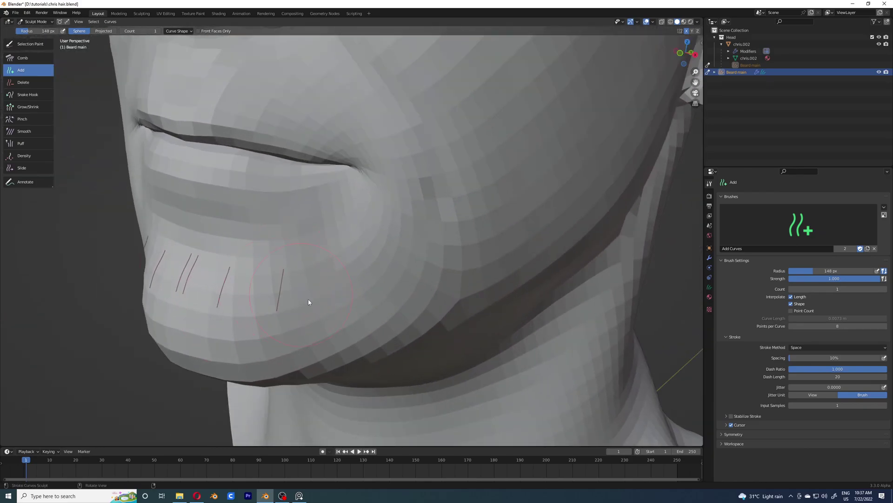
Step: Comb the new chin hairs downward and slightly outward with the Comb brush at a radius of 166 px
{"action": "left_click", "coordinate": [31, 58]}
{"action": "middle_click_drag", "start_coordinate": [335, 267], "coordinate": [350, 267]}
{"action": "left_click_drag", "start_coordinate": [286, 295], "coordinate": [293, 321]}
{"action": "middle_click_drag", "start_coordinate": [255, 326], "coordinate": [270, 285], "text": "ctrl"}
{"action": "middle_click_drag", "start_coordinate": [271, 285], "coordinate": [289, 285]}
{"action": "left_click_drag", "start_coordinate": [244, 300], "coordinate": [256, 382]}
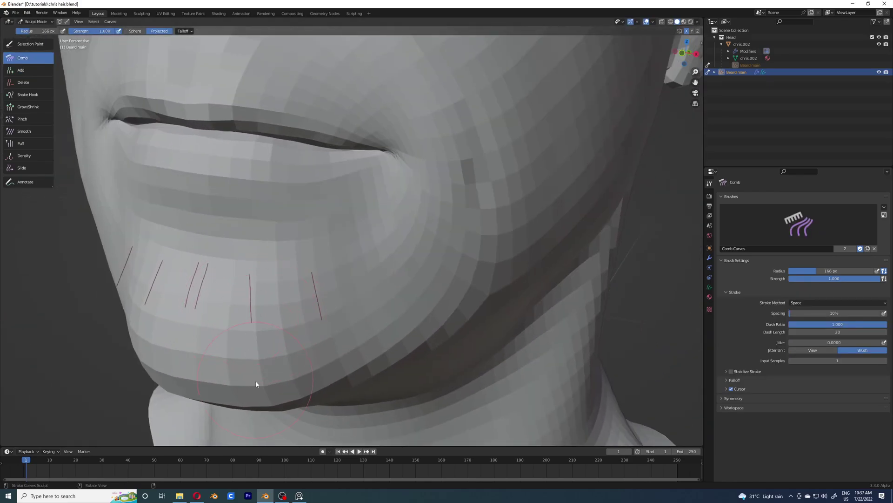
{"action": "mouse_move", "coordinate": [269, 303]}
{"action": "middle_mouse_down"}
{"action": "mouse_move", "coordinate": [220, 293]}
{"action": "mouse_move", "coordinate": [258, 294]}
{"action": "middle_mouse_up"}
Step: Add another guide hair on the outer chin and comb it down along the skin, following the face contour from the other side too
{"action": "left_click", "coordinate": [28, 71]}
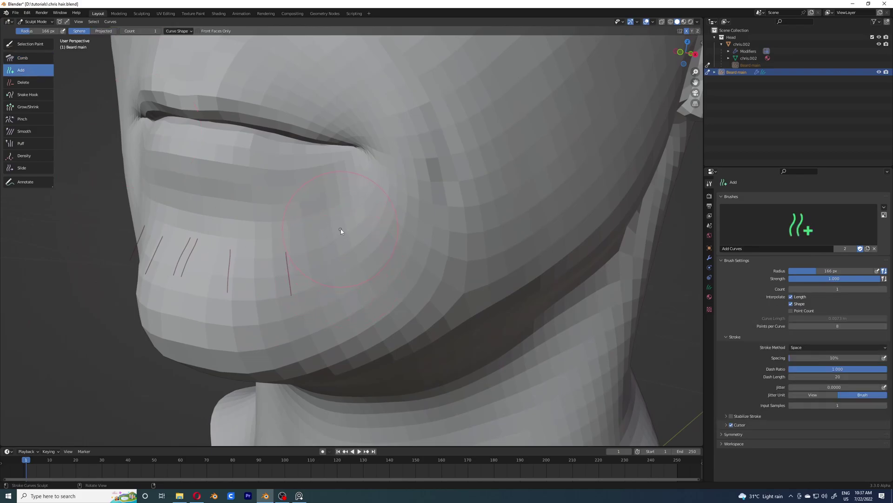
{"action": "middle_click_drag", "start_coordinate": [340, 230], "coordinate": [339, 255]}
{"action": "left_click", "coordinate": [339, 255]}
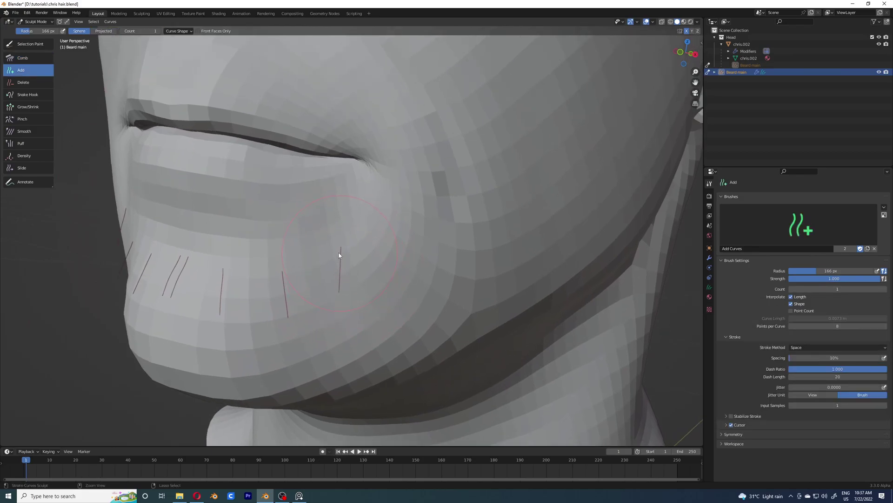
{"action": "left_click", "coordinate": [47, 58]}
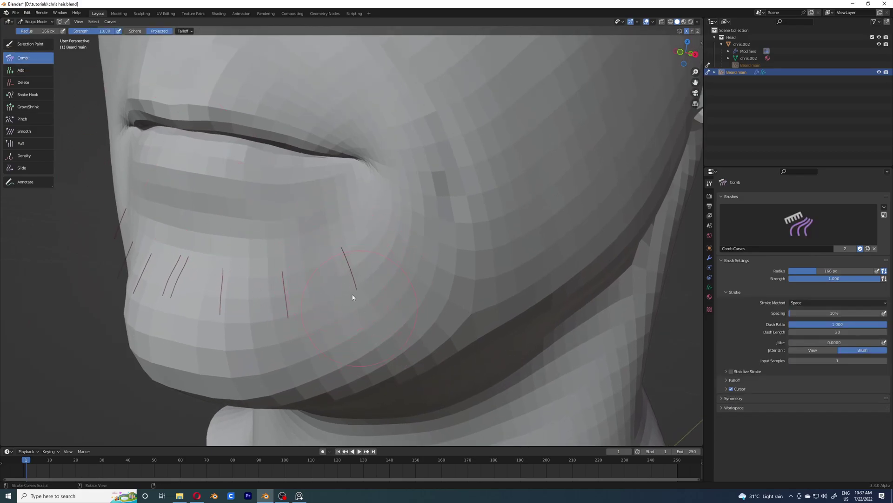
{"action": "mouse_move", "coordinate": [356, 290]}
{"action": "middle_mouse_down"}
{"action": "mouse_move", "coordinate": [482, 231]}
{"action": "mouse_move", "coordinate": [487, 211]}
{"action": "mouse_move", "coordinate": [506, 210]}
{"action": "mouse_move", "coordinate": [499, 220]}
{"action": "mouse_move", "coordinate": [529, 207]}
{"action": "middle_mouse_up"}
{"action": "mouse_move", "coordinate": [545, 197]}
{"action": "left_mouse_down"}
{"action": "mouse_move", "coordinate": [567, 253]}
{"action": "mouse_move", "coordinate": [556, 240]}
{"action": "mouse_move", "coordinate": [576, 253]}
{"action": "mouse_move", "coordinate": [541, 241]}
{"action": "left_mouse_up"}
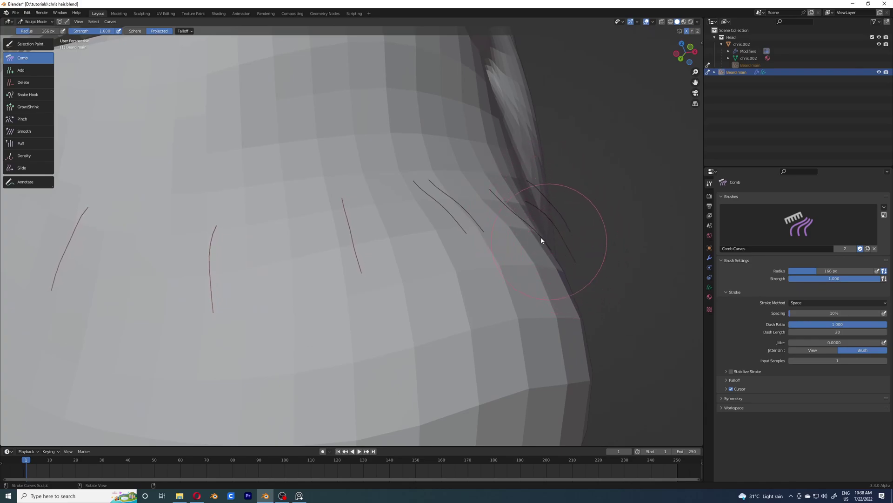
{"action": "mouse_move", "coordinate": [541, 241]}
{"action": "middle_mouse_down"}
{"action": "mouse_move", "coordinate": [562, 234]}
{"action": "mouse_move", "coordinate": [437, 270]}
{"action": "mouse_move", "coordinate": [372, 257]}
{"action": "mouse_move", "coordinate": [420, 329]}
{"action": "mouse_move", "coordinate": [413, 275]}
{"action": "middle_mouse_up"}
Step: Try to add a guide hair just below the corner of the mouth, and undo it
{"action": "left_click", "coordinate": [25, 70]}
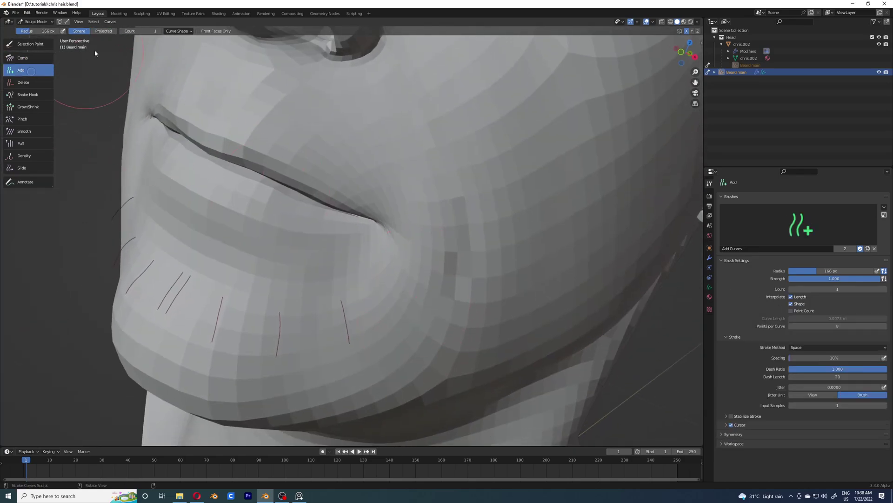
{"action": "left_click_drag", "start_coordinate": [418, 309], "coordinate": [417, 282], "text": "ctrl+alt"}
{"action": "left_click_drag", "start_coordinate": [417, 282], "coordinate": [399, 276], "text": "alt"}
{"action": "left_click_drag", "start_coordinate": [398, 277], "coordinate": [428, 276], "text": "alt"}
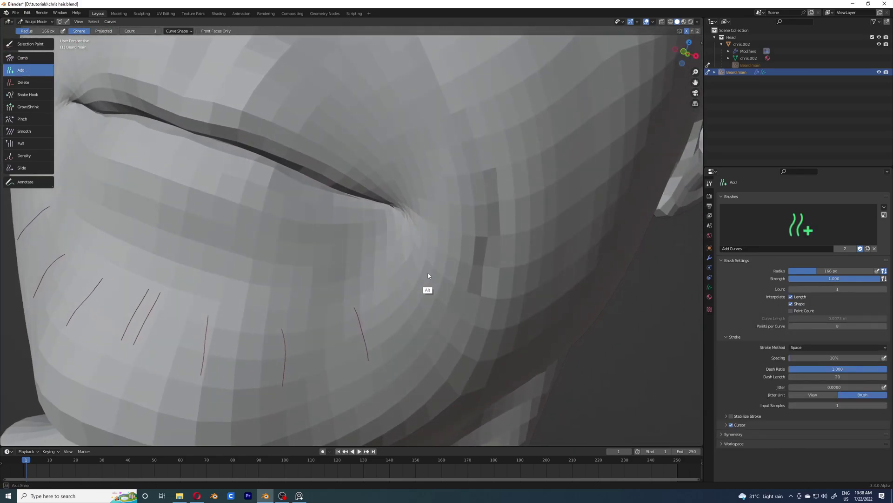
{"action": "left_click", "coordinate": [408, 259]}
{"action": "scroll", "coordinate": [409, 270], "scroll_direction": "down", "scroll_amount": 6}
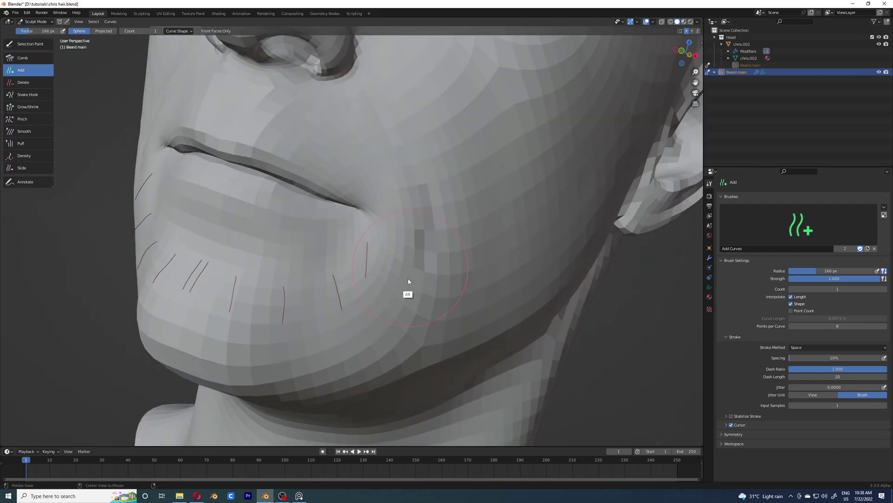
{"action": "scroll", "coordinate": [409, 293], "scroll_direction": "up", "scroll_amount": 5}
{"action": "key", "text": "ctrl+z"}
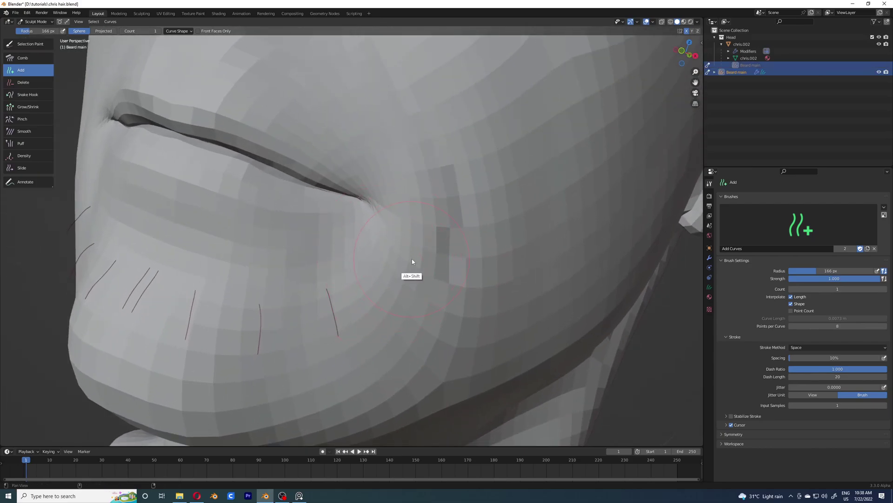
Step: Place a single guide hair just below the corner of the mouth with the Add brush
{"action": "middle_click_drag", "start_coordinate": [412, 259], "coordinate": [377, 238], "text": "shift"}
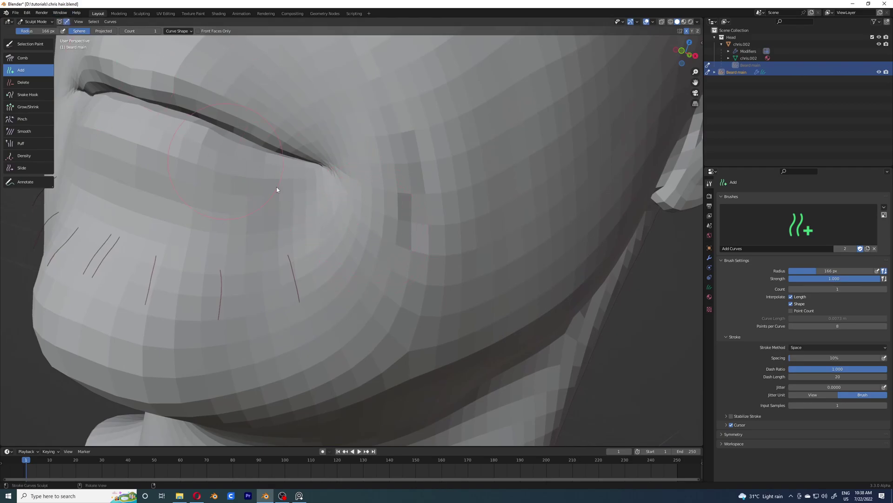
{"action": "middle_click_drag", "start_coordinate": [307, 216], "coordinate": [307, 213], "text": "ctrl"}
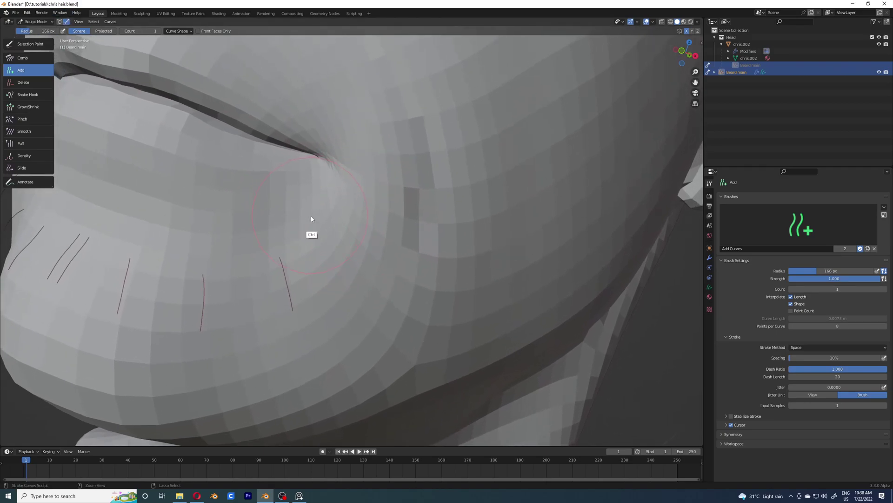
{"action": "middle_click_drag", "start_coordinate": [357, 267], "coordinate": [353, 261], "text": "ctrl"}
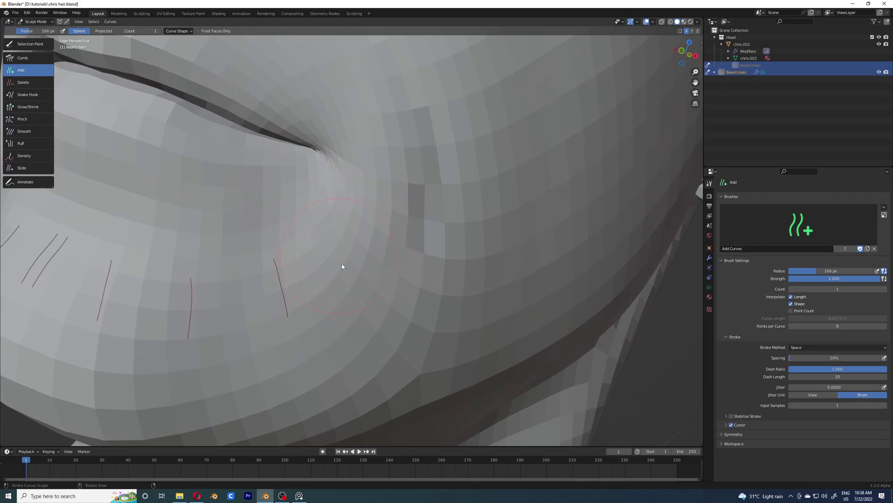
{"action": "key", "text": "alt"}
{"action": "left_click", "coordinate": [24, 45]}
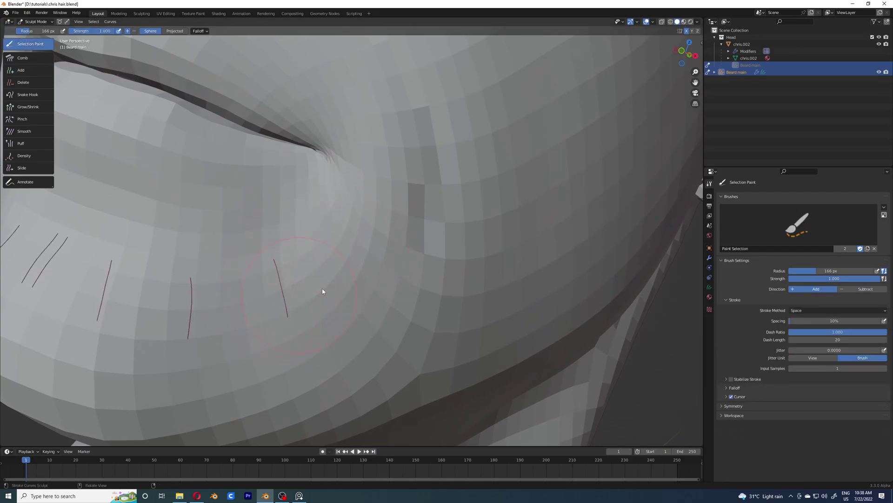
{"action": "middle_click_drag", "start_coordinate": [231, 303], "coordinate": [241, 284], "text": "ctrl"}
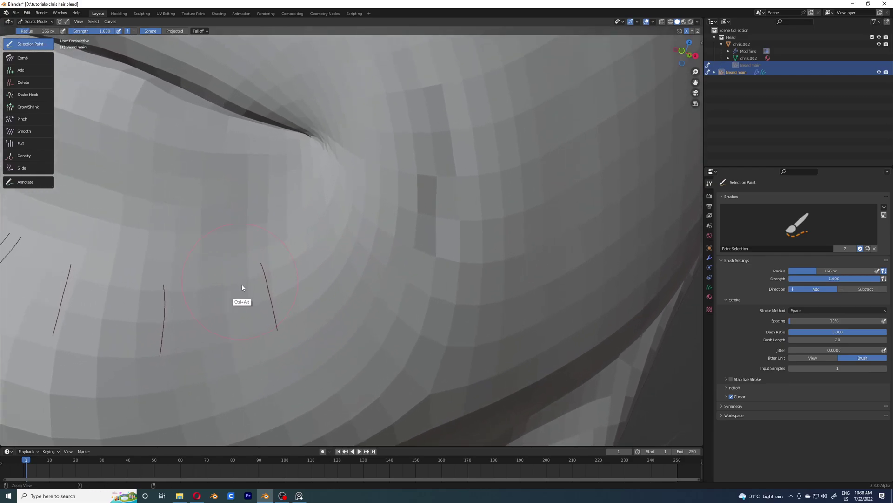
{"action": "left_click", "coordinate": [33, 72]}
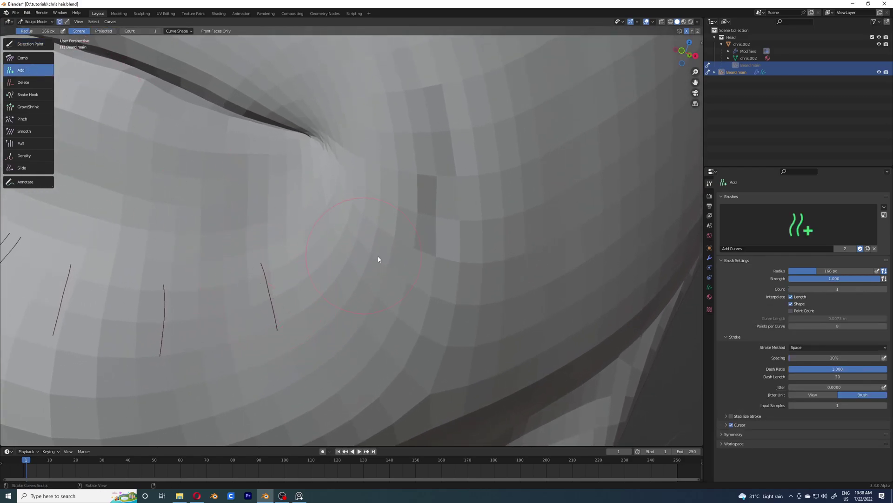
{"action": "scroll", "coordinate": [357, 251], "scroll_direction": "down", "scroll_amount": 1}
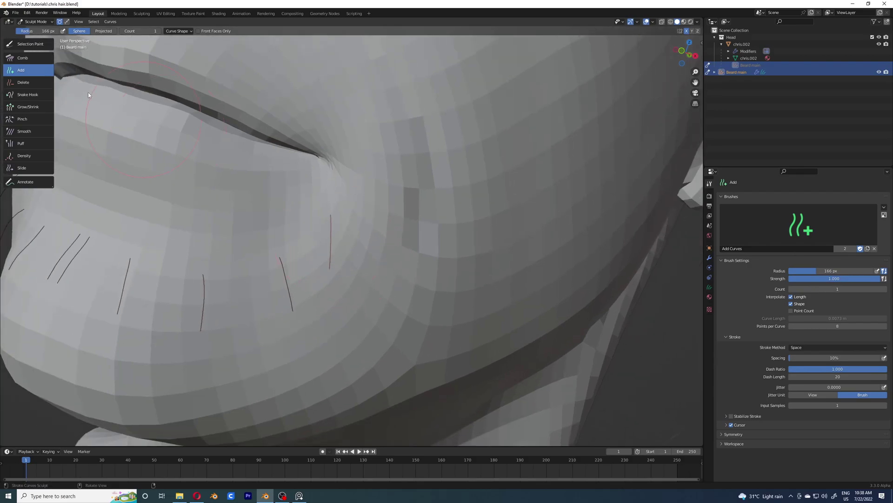
Step: Comb the hair below the mouth corner outward so it follows the skin in both front and side views
{"action": "left_click", "coordinate": [22, 58]}
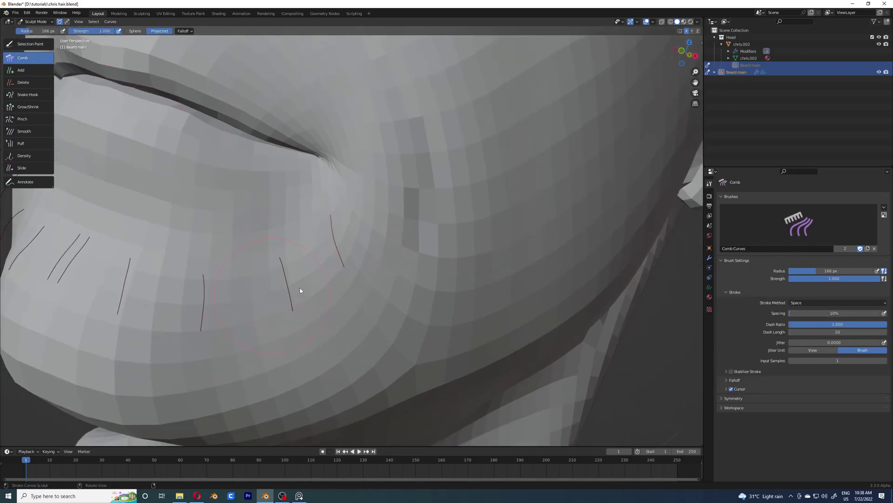
{"action": "mouse_move", "coordinate": [347, 289]}
{"action": "left_mouse_down", "text": "alt"}
{"action": "mouse_move", "coordinate": [487, 230]}
{"action": "mouse_move", "coordinate": [435, 247]}
{"action": "mouse_move", "coordinate": [454, 231]}
{"action": "left_mouse_up", "text": "alt"}
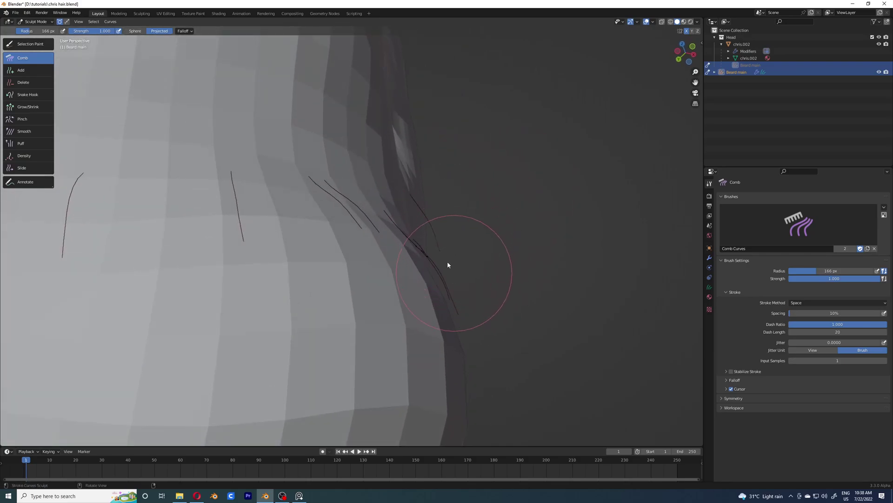
{"action": "mouse_move", "coordinate": [462, 275]}
{"action": "left_mouse_down", "text": "alt"}
{"action": "mouse_move", "coordinate": [259, 284]}
{"action": "mouse_move", "coordinate": [249, 148]}
{"action": "mouse_move", "coordinate": [437, 277]}
{"action": "mouse_move", "coordinate": [387, 270]}
{"action": "mouse_move", "coordinate": [460, 279]}
{"action": "mouse_move", "coordinate": [342, 271]}
{"action": "left_mouse_up", "text": "alt"}
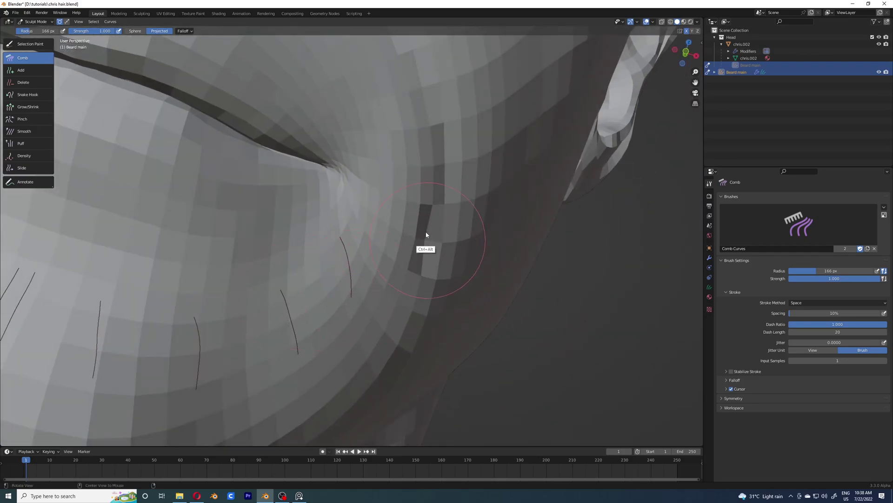
Step: Add a guide hair on the cheek beside the mouth corner and comb it downward along the skin
{"action": "left_click_drag", "start_coordinate": [409, 221], "coordinate": [309, 228], "text": "alt"}
{"action": "left_click", "coordinate": [42, 70]}
{"action": "mouse_move", "coordinate": [217, 161]}
{"action": "left_mouse_down", "text": "alt"}
{"action": "mouse_move", "coordinate": [379, 215]}
{"action": "mouse_move", "coordinate": [375, 229]}
{"action": "mouse_move", "coordinate": [393, 236]}
{"action": "mouse_move", "coordinate": [362, 231]}
{"action": "left_mouse_up", "text": "alt"}
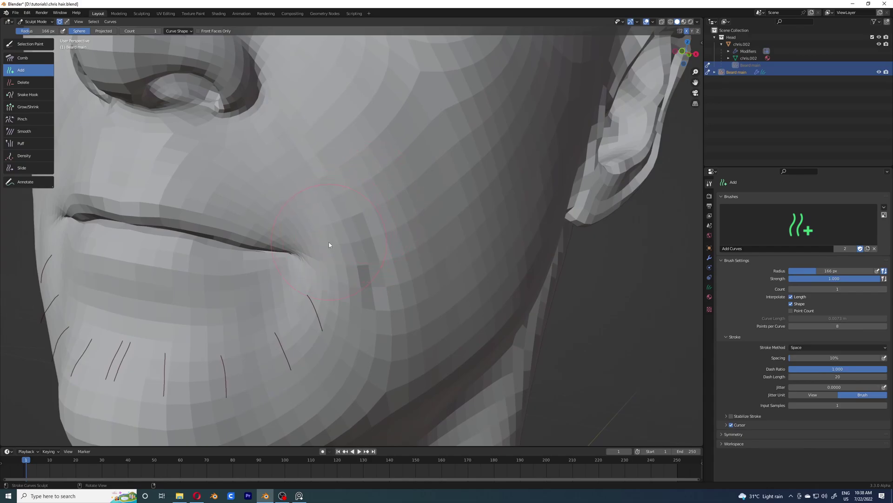
{"action": "left_click", "coordinate": [38, 60]}
{"action": "mouse_move", "coordinate": [387, 279]}
{"action": "left_mouse_down", "text": "alt"}
{"action": "mouse_move", "coordinate": [331, 269]}
{"action": "mouse_move", "coordinate": [391, 275]}
{"action": "mouse_move", "coordinate": [493, 259]}
{"action": "mouse_move", "coordinate": [350, 283]}
{"action": "mouse_move", "coordinate": [406, 302]}
{"action": "mouse_move", "coordinate": [348, 281]}
{"action": "left_mouse_up", "text": "alt"}
{"action": "scroll", "coordinate": [327, 274], "scroll_direction": "up", "scroll_amount": 5}
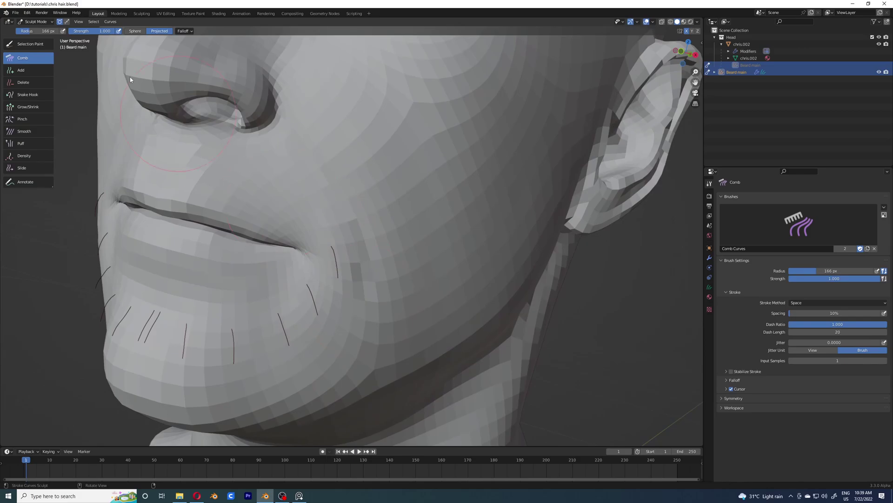
Step: Add and comb single guide hairs up the cheek toward the ear, reducing the Add brush radius to 99 px
{"action": "left_click", "coordinate": [51, 70]}
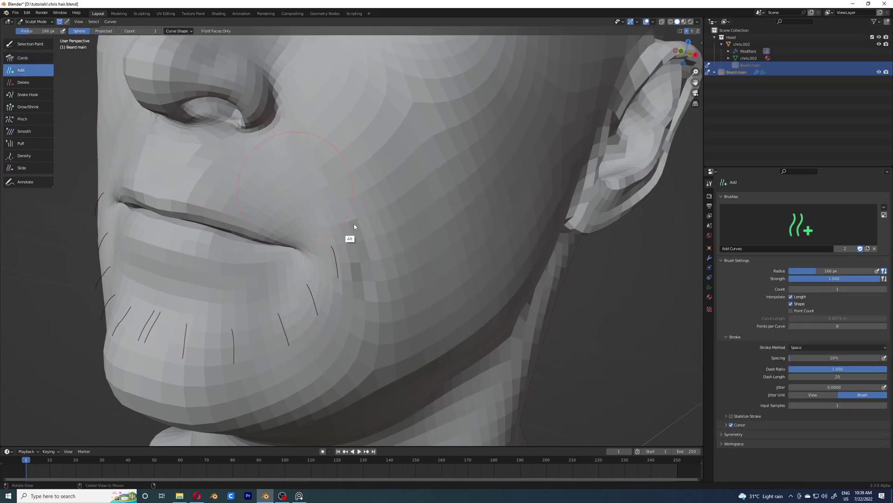
{"action": "mouse_move", "coordinate": [351, 233]}
{"action": "left_mouse_down", "text": "alt"}
{"action": "mouse_move", "coordinate": [361, 260]}
{"action": "mouse_move", "coordinate": [327, 287]}
{"action": "mouse_move", "coordinate": [308, 248]}
{"action": "mouse_move", "coordinate": [485, 211]}
{"action": "mouse_move", "coordinate": [334, 223]}
{"action": "mouse_move", "coordinate": [410, 200]}
{"action": "left_mouse_up", "text": "alt"}
{"action": "left_click", "coordinate": [314, 245]}
{"action": "left_click", "coordinate": [28, 58]}
{"action": "left_click", "coordinate": [28, 70]}
{"action": "left_click", "coordinate": [415, 163]}
{"action": "left_click", "coordinate": [28, 57]}
{"action": "left_click", "coordinate": [28, 70]}
{"action": "left_click", "coordinate": [28, 57]}
{"action": "left_click", "coordinate": [28, 70]}
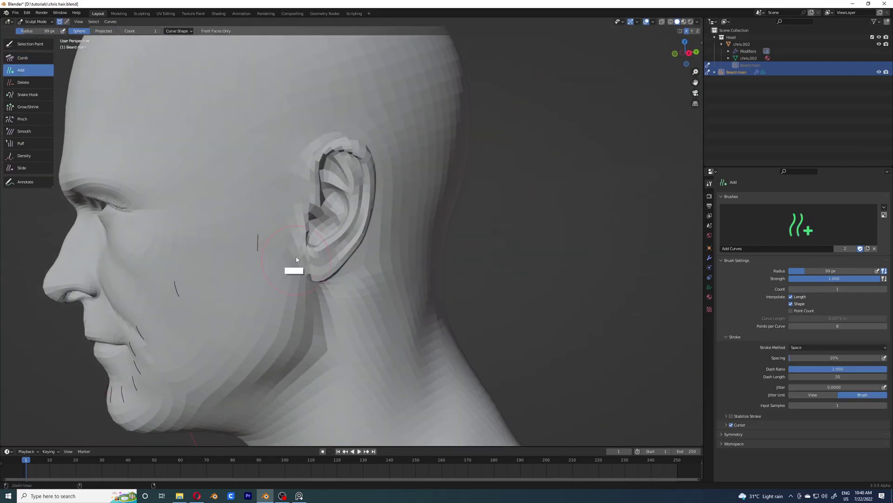
Step: Continue the upper beard line with guide hairs in front of the ear, combing each one to follow the face
{"action": "left_click", "coordinate": [28, 58]}
{"action": "left_click", "coordinate": [28, 70]}
{"action": "mouse_move", "coordinate": [296, 256]}
{"action": "left_mouse_down", "text": "alt"}
{"action": "mouse_move", "coordinate": [396, 231]}
{"action": "mouse_move", "coordinate": [278, 197]}
{"action": "mouse_move", "coordinate": [414, 227]}
{"action": "mouse_move", "coordinate": [426, 182]}
{"action": "mouse_move", "coordinate": [321, 186]}
{"action": "left_mouse_up", "text": "alt"}
{"action": "left_click", "coordinate": [426, 183]}
{"action": "left_click", "coordinate": [28, 57]}
{"action": "mouse_move", "coordinate": [321, 224]}
{"action": "left_mouse_down", "text": "alt"}
{"action": "mouse_move", "coordinate": [300, 242]}
{"action": "mouse_move", "coordinate": [319, 213]}
{"action": "mouse_move", "coordinate": [194, 281]}
{"action": "mouse_move", "coordinate": [353, 186]}
{"action": "left_mouse_up", "text": "alt"}
{"action": "left_click", "coordinate": [28, 107]}
{"action": "left_click", "coordinate": [28, 58]}
{"action": "left_click", "coordinate": [28, 69]}
{"action": "left_click", "coordinate": [28, 58]}
Step: Place guide hairs along the jawline from the chin toward the ear with the Add brush at a radius of 86 px
{"action": "mouse_move", "coordinate": [196, 158]}
{"action": "left_mouse_down", "text": "alt"}
{"action": "mouse_move", "coordinate": [232, 153]}
{"action": "mouse_move", "coordinate": [398, 187]}
{"action": "left_mouse_up", "text": "alt"}
{"action": "key", "text": "f"}
{"action": "left_click", "coordinate": [28, 70]}
{"action": "middle_click_drag", "start_coordinate": [398, 188], "coordinate": [265, 227]}
{"action": "left_click", "coordinate": [259, 225]}
{"action": "left_click", "coordinate": [317, 219]}
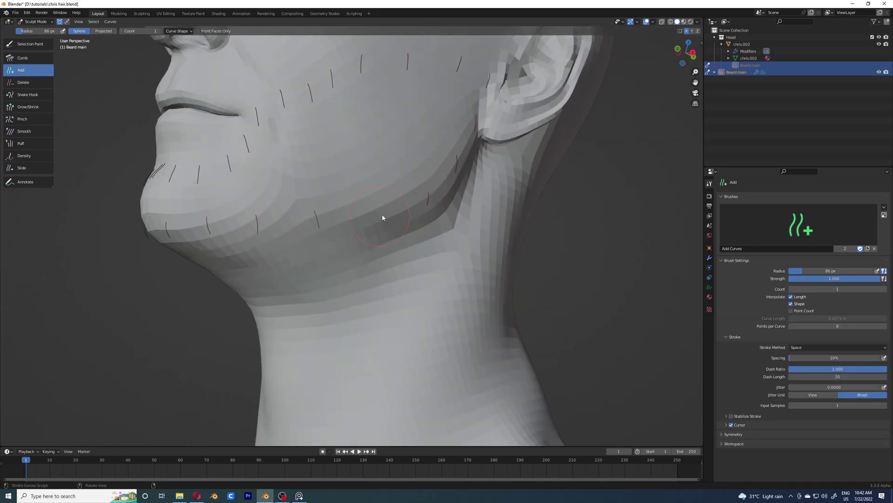
Step: Comb the guide hairs under the chin and on the upper neck so they lie along the skin
{"action": "left_click", "coordinate": [28, 57]}
{"action": "middle_click_drag", "start_coordinate": [383, 218], "coordinate": [401, 242]}
{"action": "left_click_drag", "start_coordinate": [400, 244], "coordinate": [340, 241], "text": "ctrl+alt"}
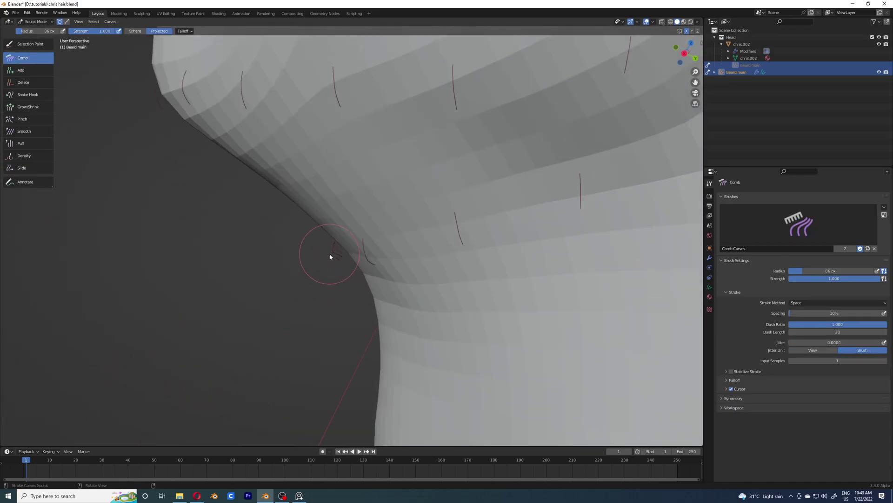
{"action": "mouse_move", "coordinate": [330, 255]}
{"action": "left_mouse_down", "text": "alt"}
{"action": "mouse_move", "coordinate": [355, 292]}
{"action": "mouse_move", "coordinate": [404, 253]}
{"action": "mouse_move", "coordinate": [344, 289]}
{"action": "mouse_move", "coordinate": [367, 295]}
{"action": "mouse_move", "coordinate": [572, 203]}
{"action": "mouse_move", "coordinate": [275, 163]}
{"action": "left_mouse_up", "text": "alt"}
Step: Set the Add brush count to 10 and radius to 110 px, and fill the cheek and jaw with interpolated hairs
{"action": "key", "text": "a"}
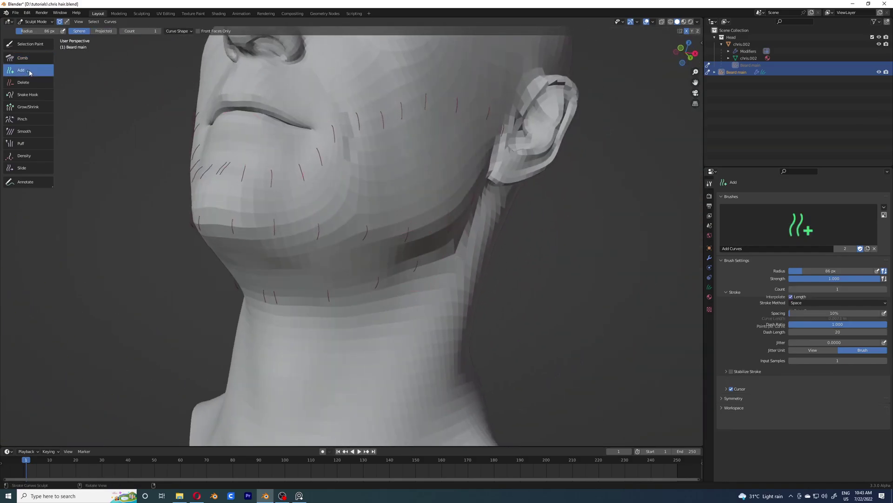
{"action": "key", "text": "Return"}
{"action": "mouse_move", "coordinate": [345, 171]}
{"action": "left_mouse_down", "text": "alt"}
{"action": "mouse_move", "coordinate": [385, 181]}
{"action": "mouse_move", "coordinate": [375, 192]}
{"action": "mouse_move", "coordinate": [364, 188]}
{"action": "mouse_move", "coordinate": [405, 156]}
{"action": "mouse_move", "coordinate": [439, 156]}
{"action": "mouse_move", "coordinate": [421, 231]}
{"action": "mouse_move", "coordinate": [406, 214]}
{"action": "left_mouse_up", "text": "alt"}
{"action": "key", "text": "f"}
{"action": "left_click", "coordinate": [394, 179]}
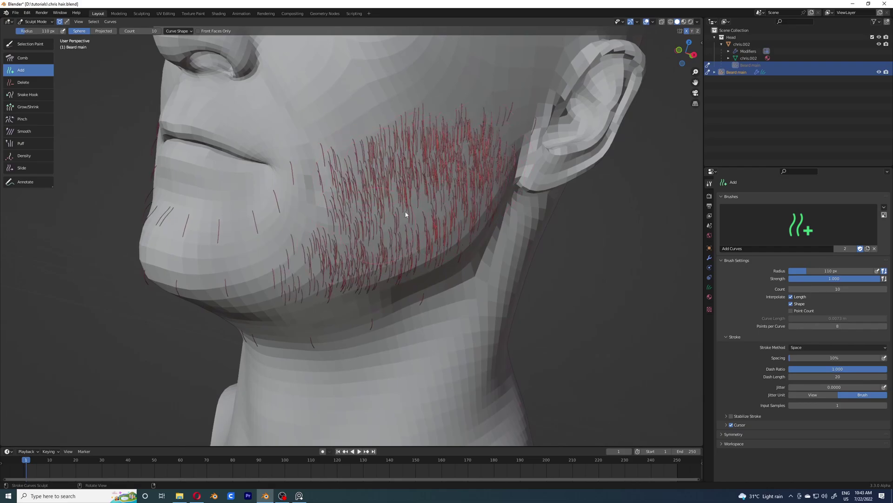
Step: Fill the mouth-side cheek, the chin and the area under the chin with interpolated hairs using the 110 px Add brush
{"action": "middle_click_drag", "start_coordinate": [309, 265], "coordinate": [376, 186]}
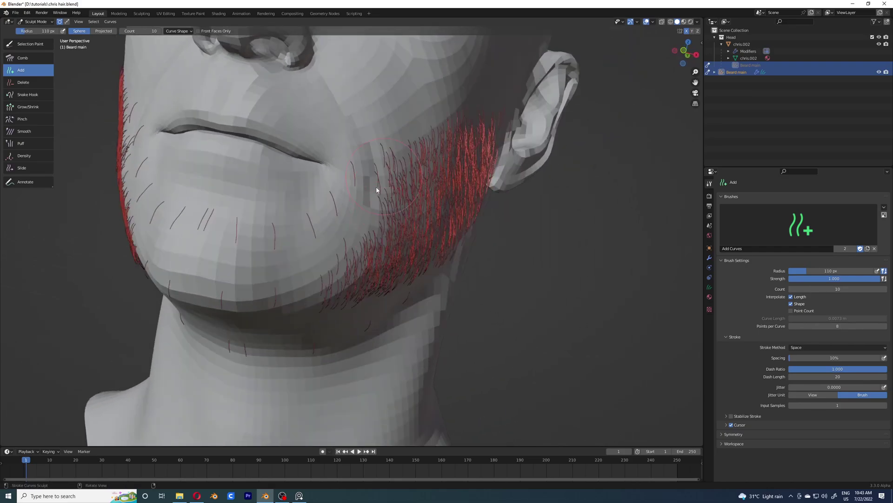
{"action": "mouse_move", "coordinate": [376, 190]}
{"action": "left_mouse_down"}
{"action": "mouse_move", "coordinate": [311, 246]}
{"action": "mouse_move", "coordinate": [247, 261]}
{"action": "mouse_move", "coordinate": [197, 251]}
{"action": "mouse_move", "coordinate": [230, 256]}
{"action": "mouse_move", "coordinate": [295, 241]}
{"action": "mouse_move", "coordinate": [379, 176]}
{"action": "left_mouse_up"}
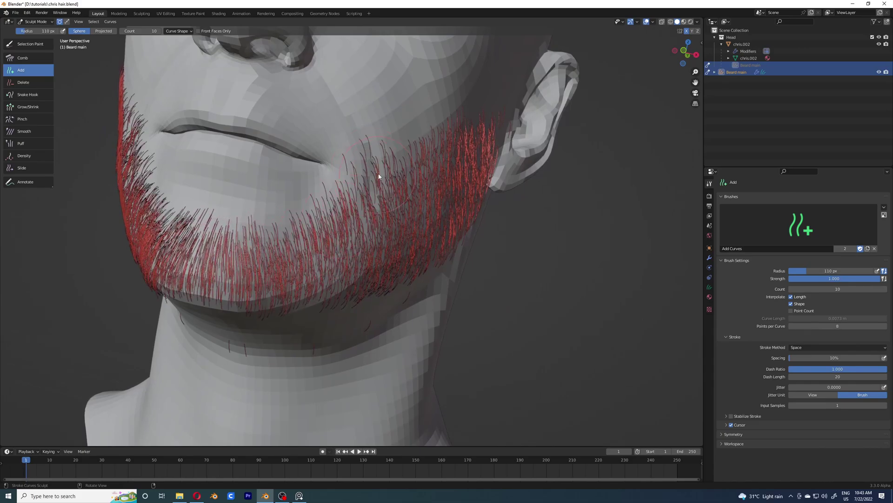
{"action": "middle_click_drag", "start_coordinate": [416, 165], "coordinate": [280, 222]}
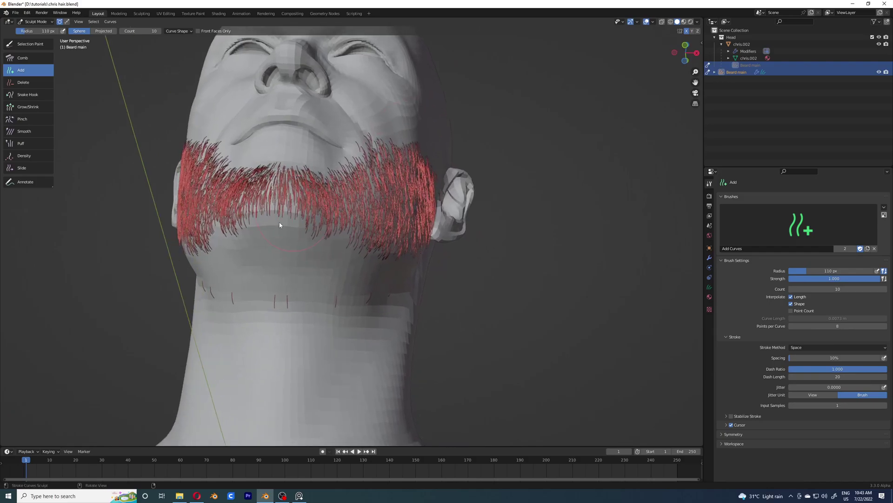
{"action": "mouse_move", "coordinate": [301, 269]}
{"action": "left_mouse_down"}
{"action": "mouse_move", "coordinate": [231, 251]}
{"action": "mouse_move", "coordinate": [289, 263]}
{"action": "mouse_move", "coordinate": [350, 245]}
{"action": "left_mouse_up"}
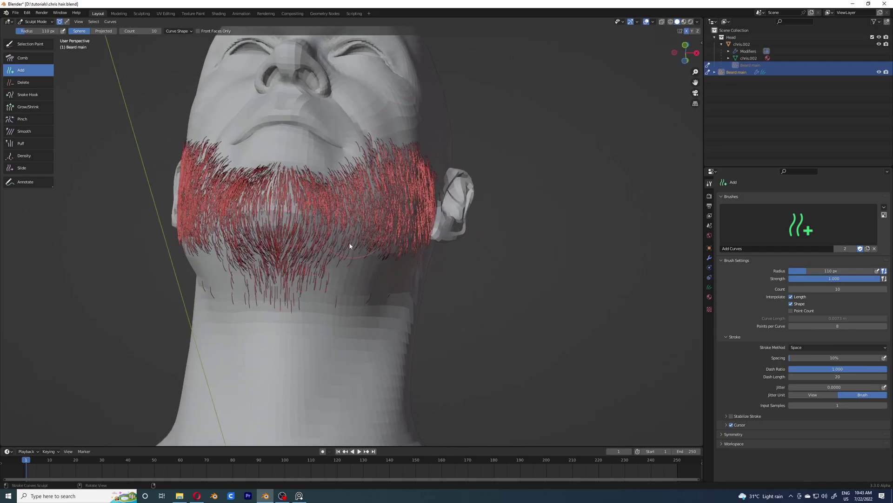
{"action": "middle_click_drag", "start_coordinate": [328, 225], "coordinate": [356, 232]}
{"action": "mouse_move", "coordinate": [313, 244]}
{"action": "left_mouse_down"}
{"action": "mouse_move", "coordinate": [242, 251]}
{"action": "mouse_move", "coordinate": [186, 242]}
{"action": "mouse_move", "coordinate": [209, 224]}
{"action": "mouse_move", "coordinate": [355, 219]}
{"action": "mouse_move", "coordinate": [427, 171]}
{"action": "mouse_move", "coordinate": [411, 193]}
{"action": "mouse_move", "coordinate": [433, 148]}
{"action": "left_mouse_up"}
Step: Set the Add brush radius to 82 px and fill the sideburn area in front of the ear with hairs
{"action": "mouse_move", "coordinate": [433, 148]}
{"action": "middle_mouse_down", "text": "shift"}
{"action": "mouse_move", "coordinate": [354, 226]}
{"action": "mouse_move", "coordinate": [362, 209]}
{"action": "mouse_move", "coordinate": [337, 246]}
{"action": "middle_mouse_up", "text": "shift"}
{"action": "key", "text": "f"}
{"action": "left_click", "coordinate": [353, 210]}
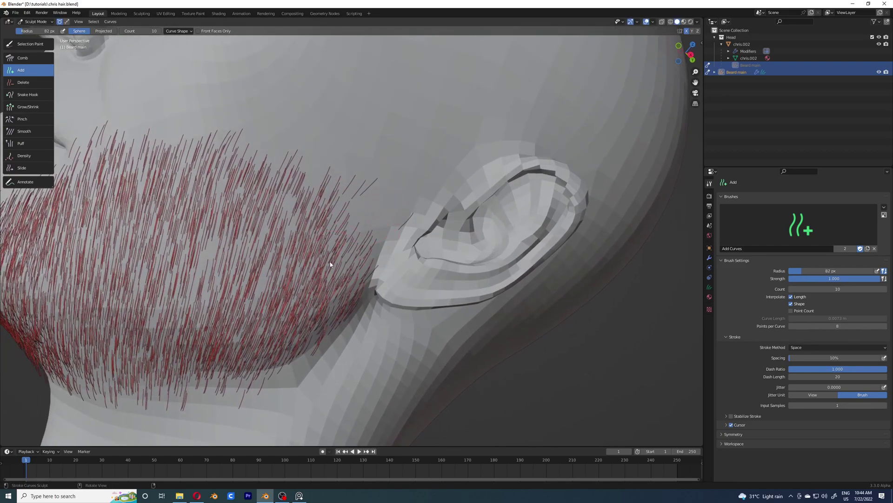
{"action": "mouse_move", "coordinate": [332, 263]}
{"action": "left_mouse_down"}
{"action": "mouse_move", "coordinate": [400, 204]}
{"action": "mouse_move", "coordinate": [376, 224]}
{"action": "mouse_move", "coordinate": [309, 209]}
{"action": "left_mouse_up"}
Step: Thicken the beard across the cheek and along the jaw by adding more interpolated hairs
{"action": "mouse_move", "coordinate": [309, 210]}
{"action": "middle_mouse_down", "text": "ctrl"}
{"action": "mouse_move", "coordinate": [273, 274]}
{"action": "mouse_move", "coordinate": [486, 247]}
{"action": "mouse_move", "coordinate": [326, 277]}
{"action": "middle_mouse_up", "text": "ctrl"}
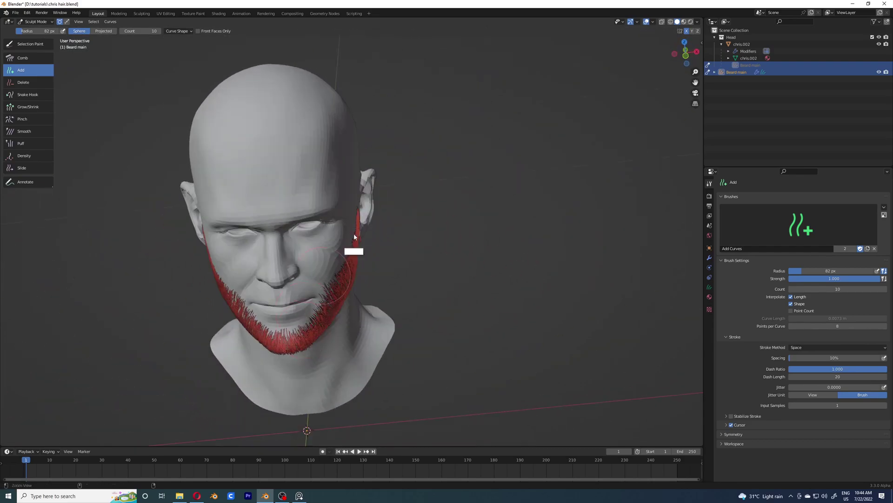
{"action": "mouse_move", "coordinate": [353, 236]}
{"action": "middle_mouse_down"}
{"action": "mouse_move", "coordinate": [311, 216]}
{"action": "mouse_move", "coordinate": [342, 235]}
{"action": "middle_mouse_up"}
{"action": "scroll", "coordinate": [368, 228], "scroll_direction": "up", "scroll_amount": 5}
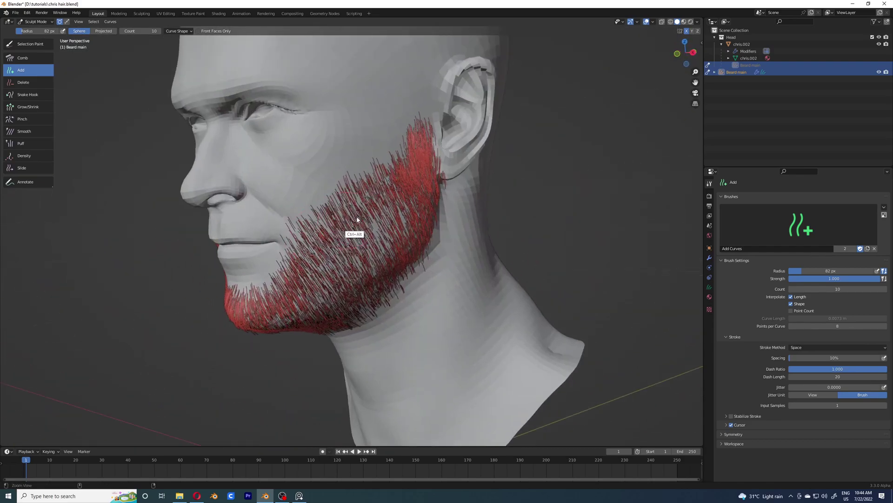
{"action": "left_click_drag", "start_coordinate": [357, 219], "coordinate": [281, 316]}
{"action": "left_click_drag", "start_coordinate": [362, 205], "coordinate": [415, 195]}
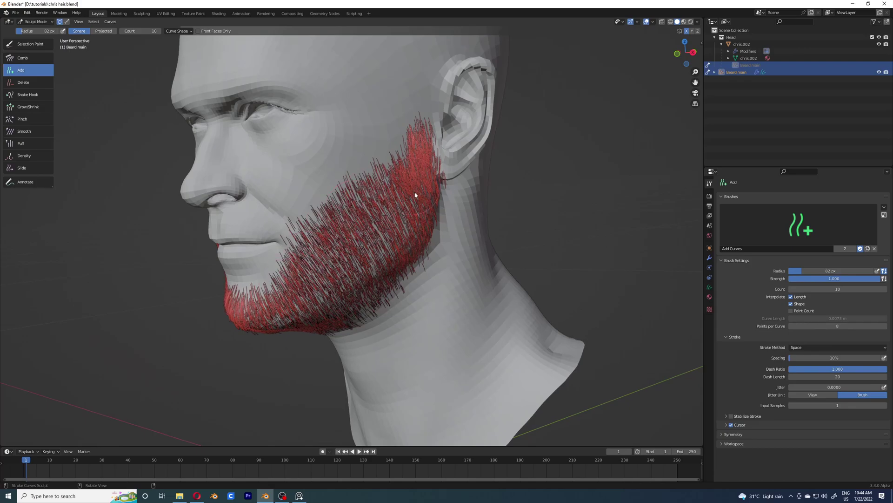
{"action": "left_click_drag", "start_coordinate": [298, 295], "coordinate": [248, 163], "text": "alt"}
Step: Paint extra hairs on the cheek with the Density brush in Add mode, using a minimum distance of 0.0006 m
{"action": "left_click", "coordinate": [24, 155]}
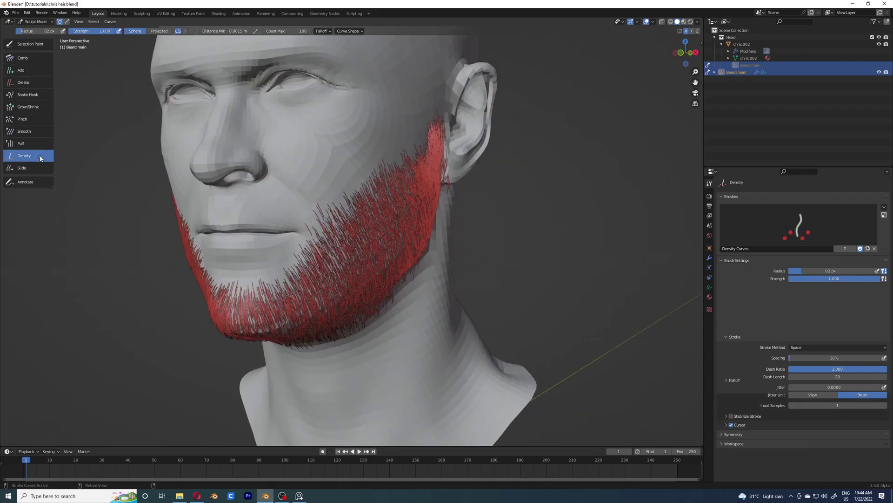
{"action": "scroll", "coordinate": [353, 262], "scroll_direction": "up", "scroll_amount": 5}
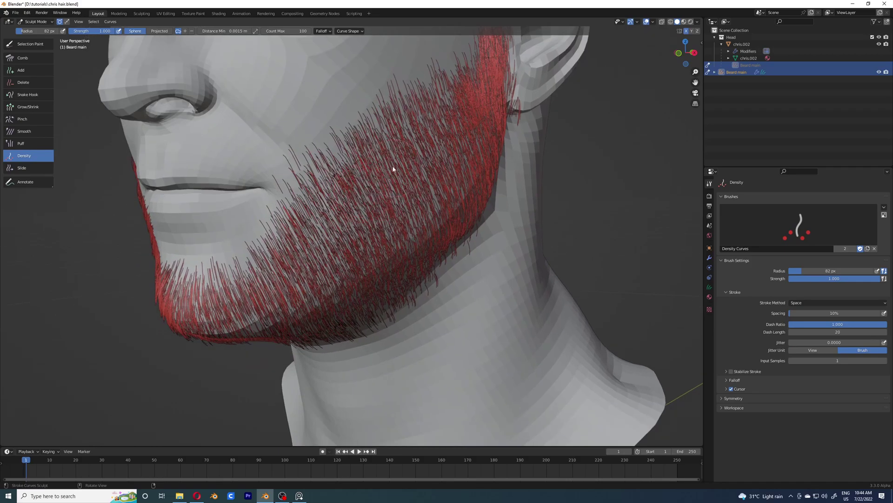
{"action": "left_click_drag", "start_coordinate": [393, 170], "coordinate": [357, 194], "text": "alt+shift"}
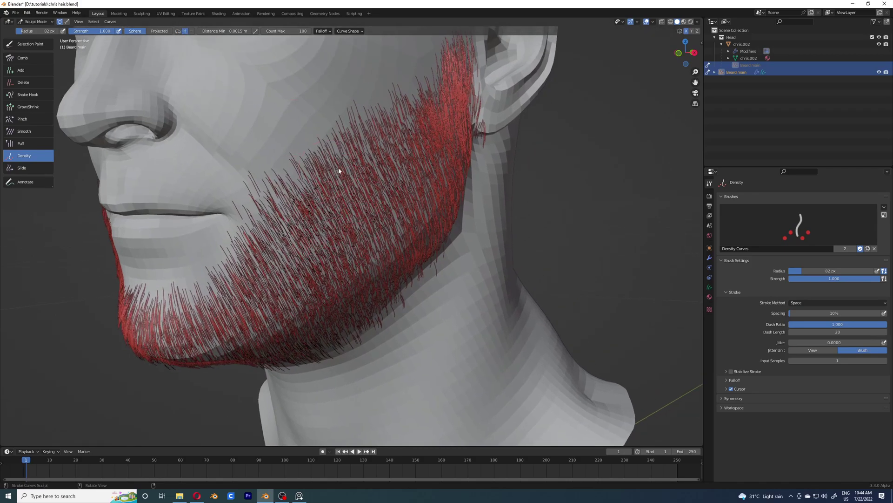
{"action": "left_click", "coordinate": [282, 189]}
{"action": "left_click_drag", "start_coordinate": [355, 179], "coordinate": [345, 251]}
Step: Set the Density brush to Auto mode with a minimum distance of 0.00087 m and even out the cheek and sideburn hairs
{"action": "key", "text": "shift+r"}
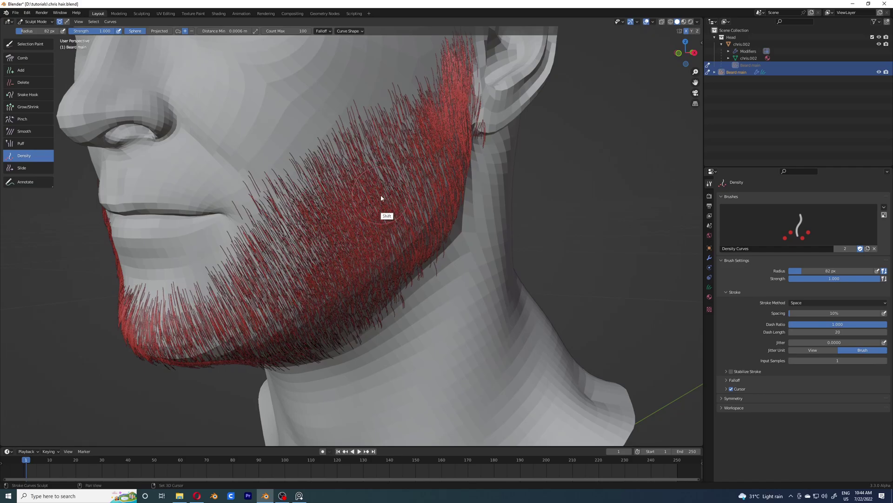
{"action": "left_click", "coordinate": [331, 222]}
{"action": "mouse_move", "coordinate": [387, 219]}
{"action": "left_mouse_down"}
{"action": "mouse_move", "coordinate": [314, 199]}
{"action": "mouse_move", "coordinate": [380, 239]}
{"action": "mouse_move", "coordinate": [320, 255]}
{"action": "left_mouse_up"}
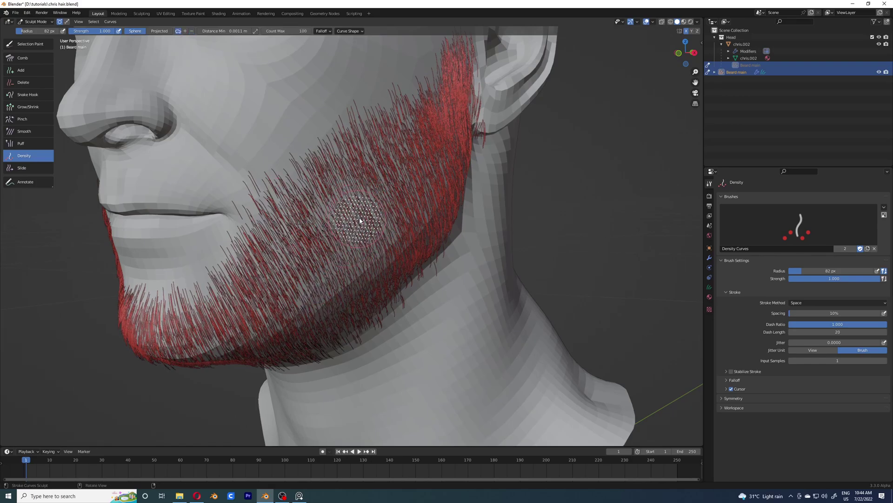
{"action": "left_click", "coordinate": [338, 226]}
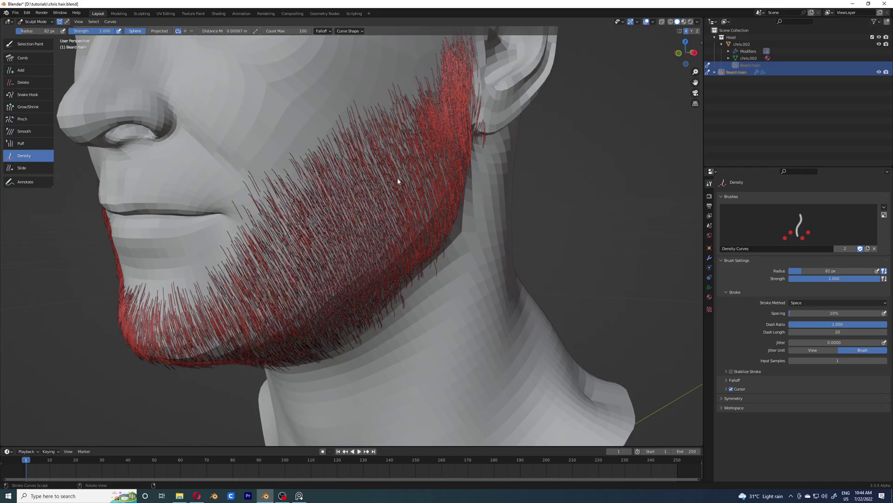
{"action": "middle_click_drag", "start_coordinate": [455, 158], "coordinate": [329, 239]}
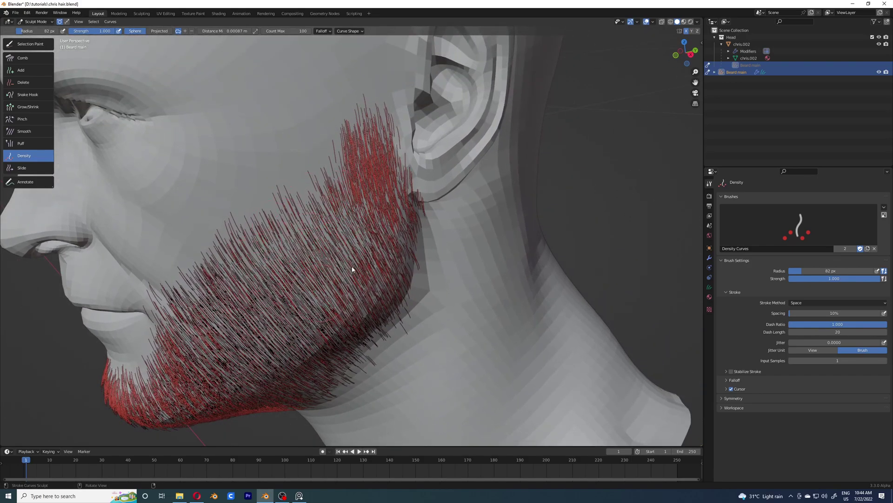
{"action": "left_click_drag", "start_coordinate": [379, 154], "coordinate": [385, 175]}
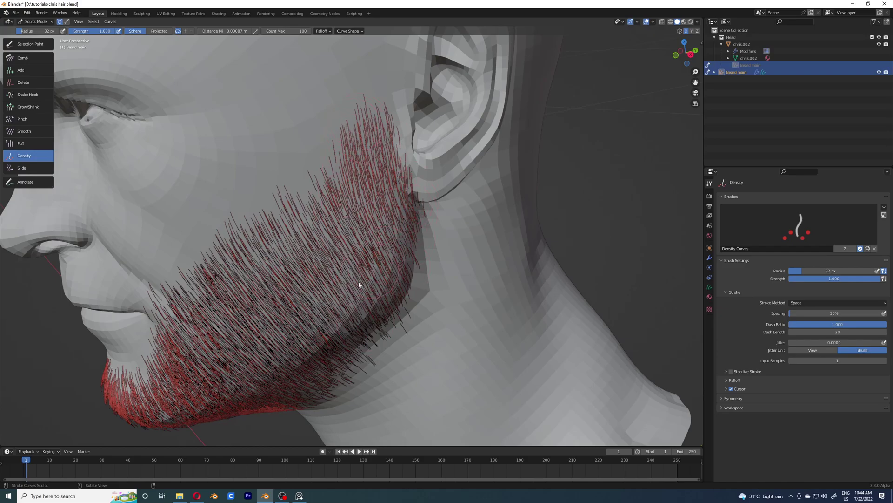
Step: Even out the hair spacing along the jaw, under the chin and around the mouth corner with the Density brush
{"action": "middle_click_drag", "start_coordinate": [309, 278], "coordinate": [397, 184]}
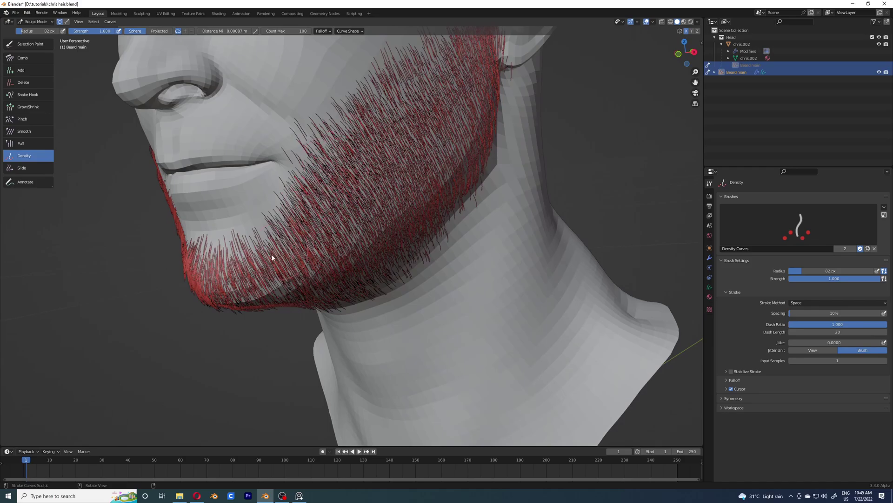
{"action": "middle_click_drag", "start_coordinate": [306, 265], "coordinate": [282, 223]}
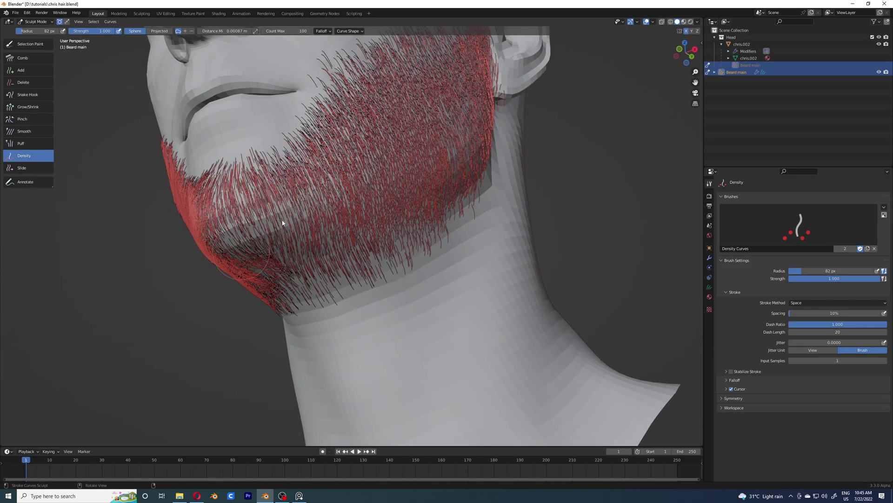
{"action": "mouse_move", "coordinate": [307, 169]}
{"action": "left_mouse_down"}
{"action": "mouse_move", "coordinate": [362, 106]}
{"action": "mouse_move", "coordinate": [327, 231]}
{"action": "left_mouse_up"}
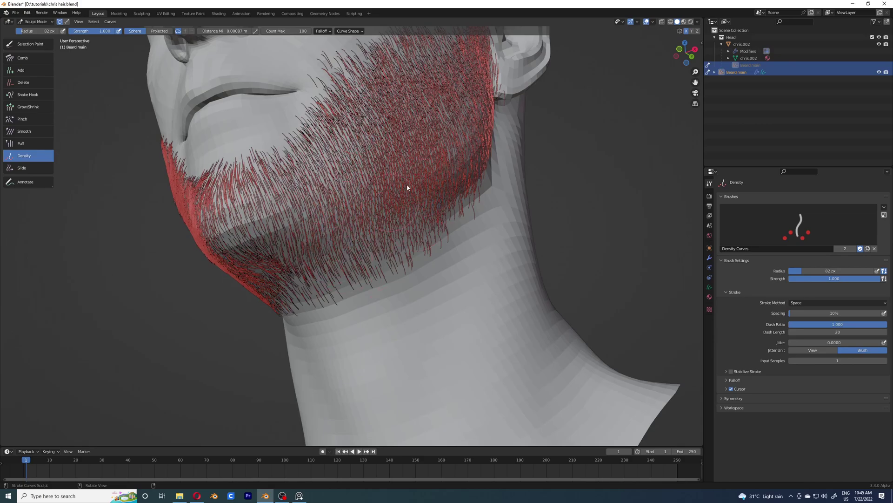
{"action": "middle_click_drag", "start_coordinate": [407, 187], "coordinate": [331, 223]}
{"action": "middle_click_drag", "start_coordinate": [332, 269], "coordinate": [333, 246]}
{"action": "left_click_drag", "start_coordinate": [255, 255], "coordinate": [403, 131]}
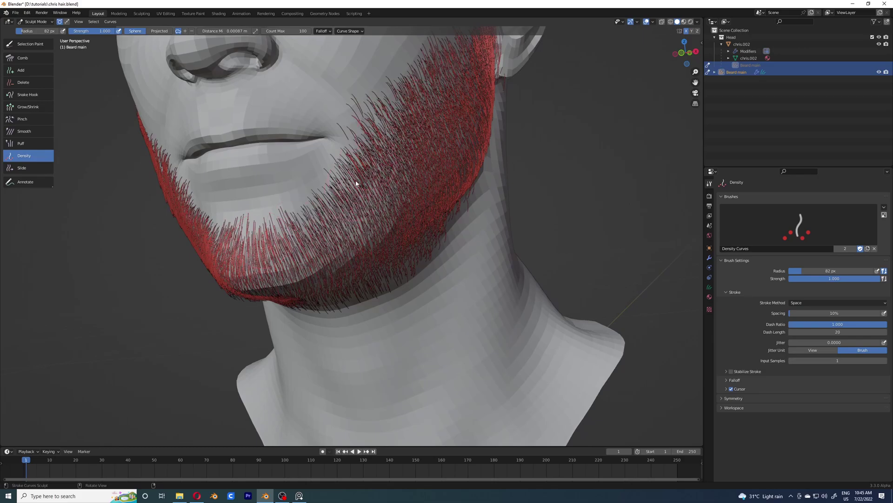
{"action": "middle_click_drag", "start_coordinate": [356, 183], "coordinate": [307, 241]}
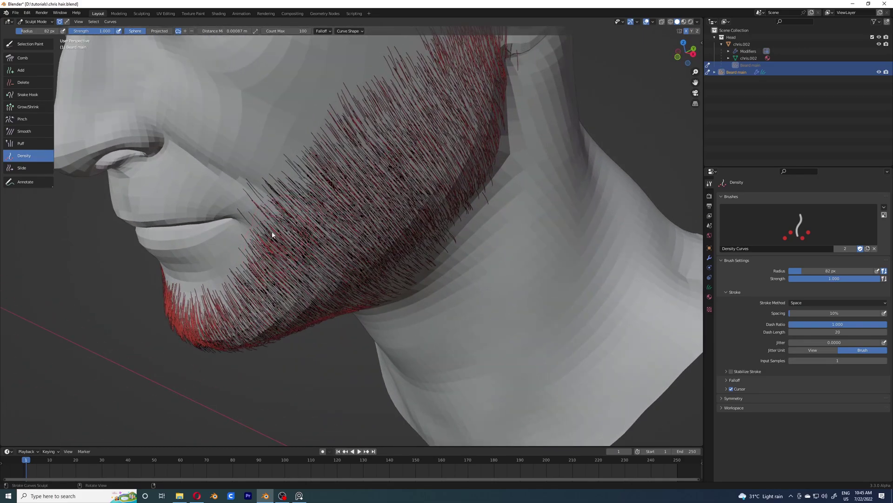
{"action": "scroll", "coordinate": [445, 246], "scroll_direction": "down", "scroll_amount": 4}
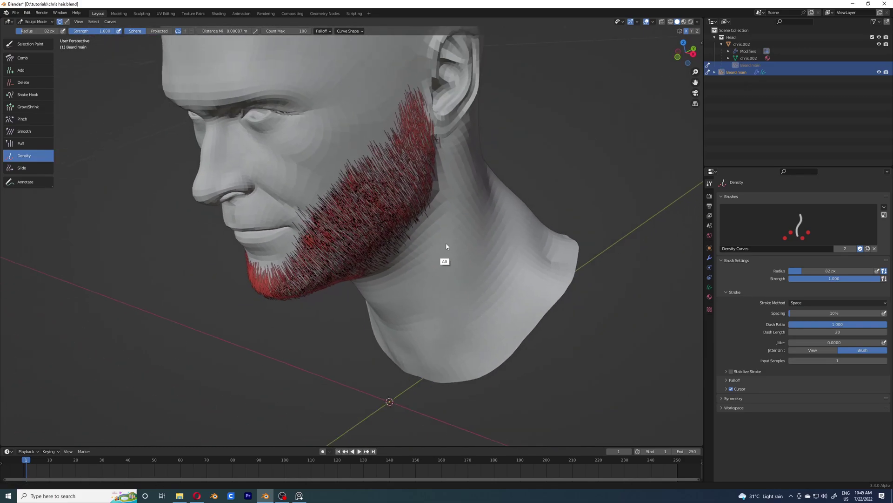
{"action": "left_click_drag", "start_coordinate": [445, 245], "coordinate": [405, 205], "text": "alt"}
{"action": "scroll", "coordinate": [378, 202], "scroll_direction": "up", "scroll_amount": 4}
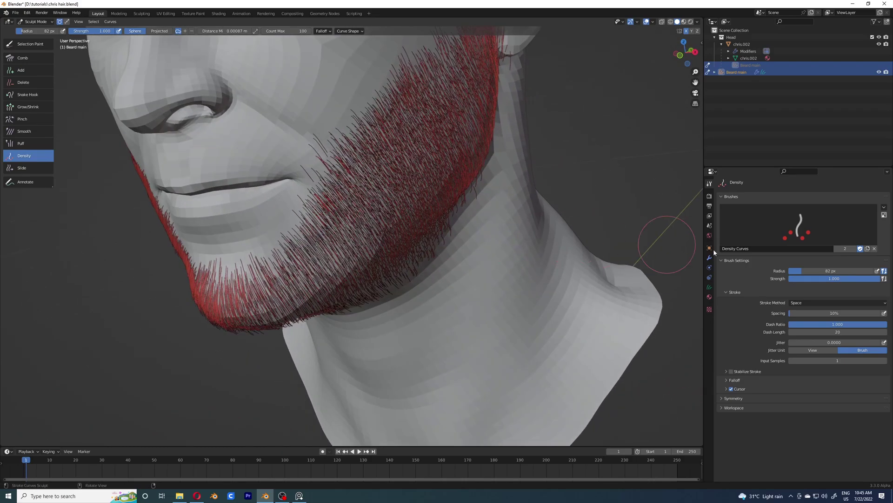
Step: Add an empty Geometry Nodes modifier to the beard object below Surface Deform and list the available node groups
{"action": "left_click", "coordinate": [709, 258]}
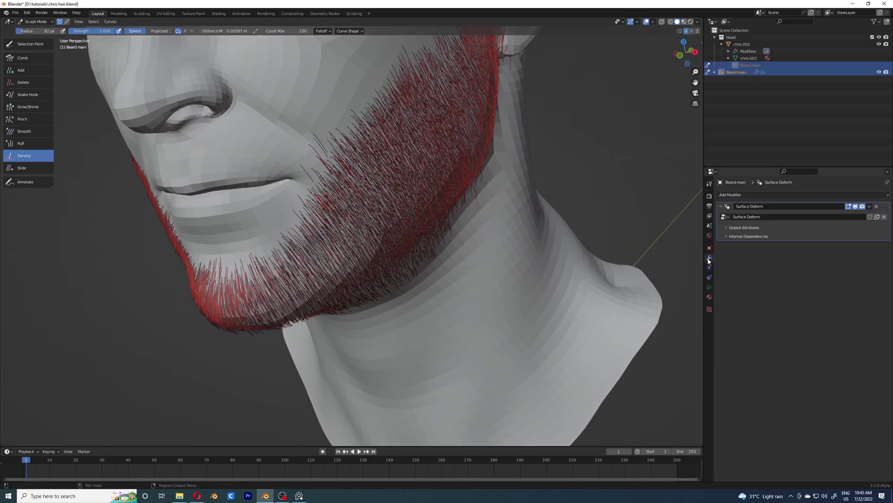
{"action": "left_click", "coordinate": [727, 195]}
{"action": "left_click", "coordinate": [740, 215]}
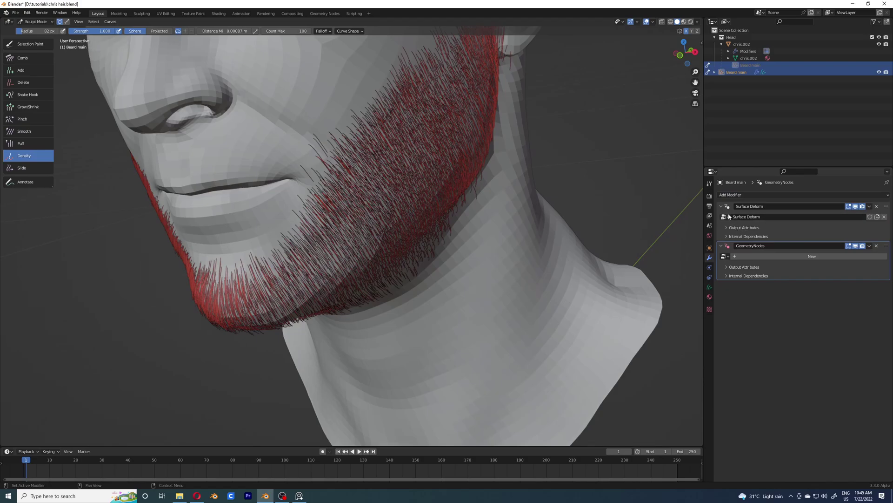
{"action": "left_click", "coordinate": [725, 255]}
Step: Append the Hair Noise, Hair thickness, hair_deform and randomize_lengths node groups from einar_hair.blend in the Downloads folder
{"action": "left_click", "coordinate": [19, 13]}
{"action": "left_click", "coordinate": [39, 92]}
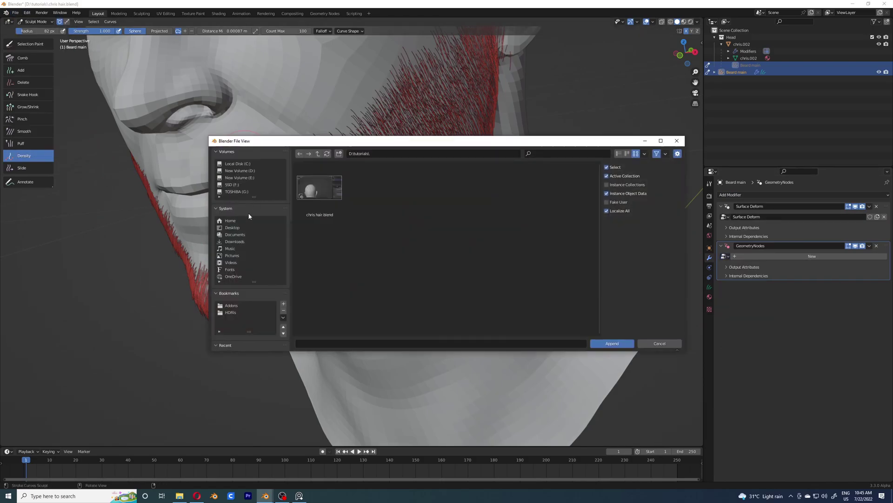
{"action": "left_click", "coordinate": [235, 241]}
{"action": "double_click", "coordinate": [523, 200]}
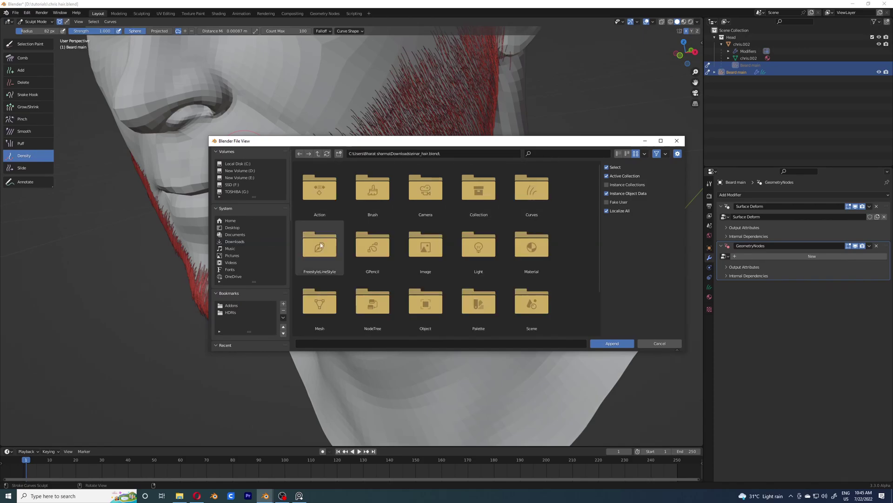
{"action": "scroll", "coordinate": [320, 242], "scroll_direction": "down", "scroll_amount": 1}
{"action": "double_click", "coordinate": [370, 277]}
{"action": "left_click", "coordinate": [479, 188]}
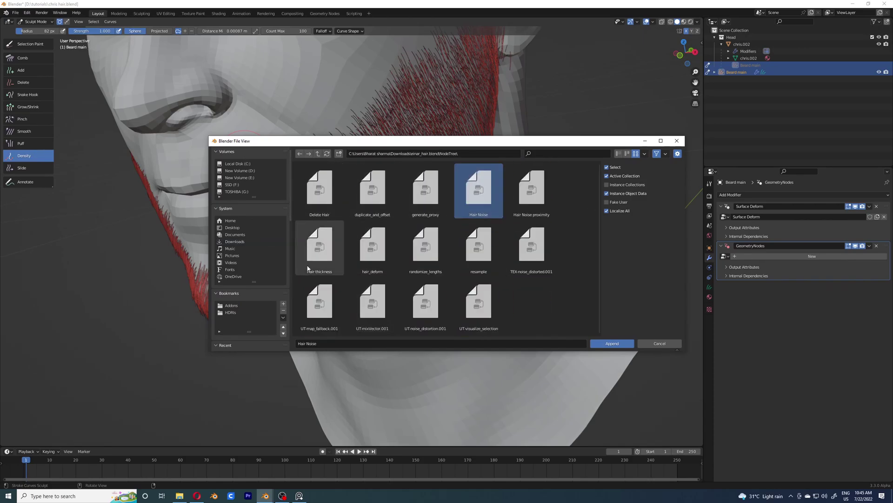
{"action": "left_click", "coordinate": [319, 244], "text": "ctrl"}
{"action": "left_click", "coordinate": [373, 244], "text": "ctrl"}
{"action": "left_click", "coordinate": [426, 242], "text": "ctrl"}
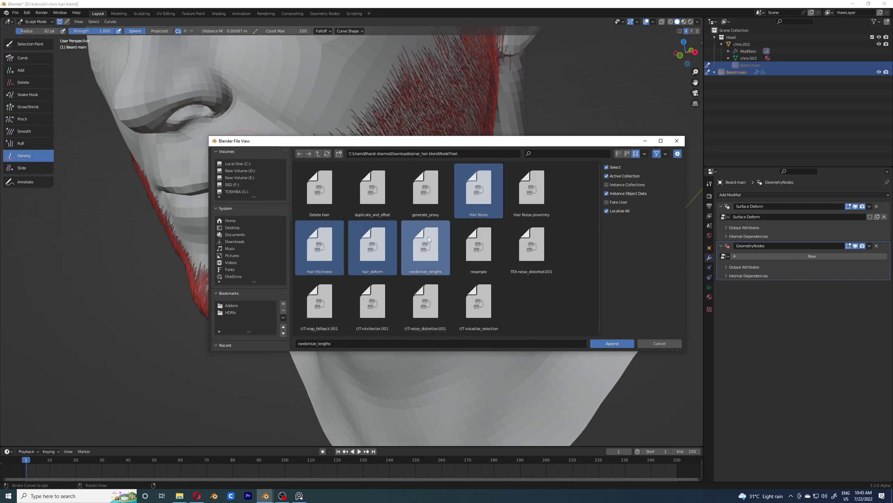
{"action": "left_click", "coordinate": [612, 343]}
Step: Assign the Hair Noise node group to the new modifier and set its strength to 0.013 and shape to 3.5
{"action": "left_click", "coordinate": [724, 256]}
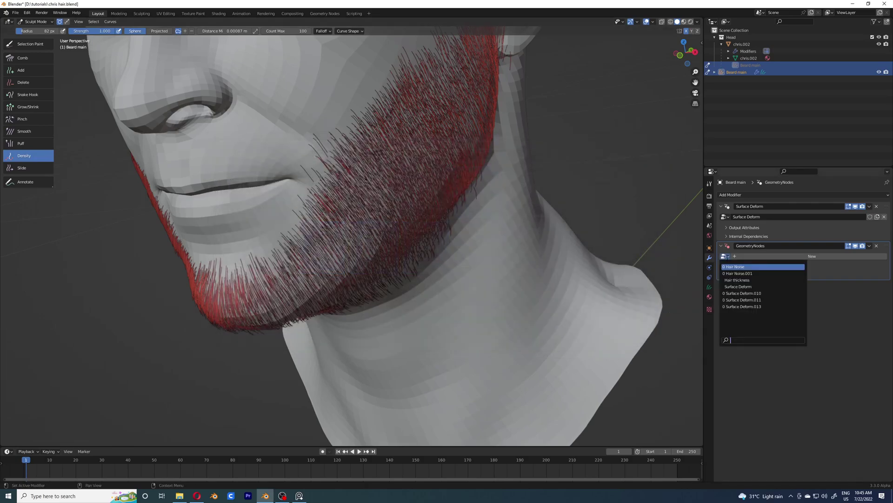
{"action": "left_click", "coordinate": [739, 267]}
{"action": "mouse_move", "coordinate": [353, 219]}
{"action": "middle_mouse_down"}
{"action": "mouse_move", "coordinate": [385, 225]}
{"action": "mouse_move", "coordinate": [328, 243]}
{"action": "mouse_move", "coordinate": [493, 218]}
{"action": "mouse_move", "coordinate": [334, 255]}
{"action": "mouse_move", "coordinate": [414, 239]}
{"action": "middle_mouse_up"}
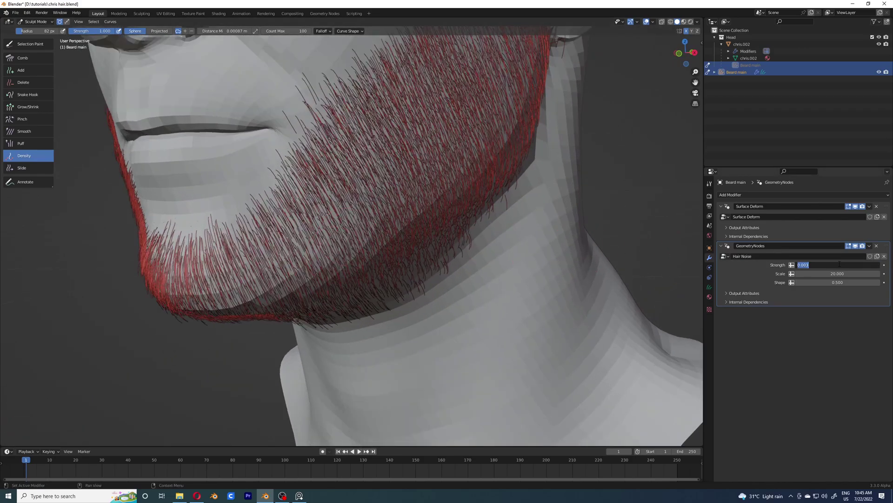
{"action": "mouse_move", "coordinate": [838, 265]}
{"action": "left_mouse_down"}
{"action": "mouse_move", "coordinate": [861, 264]}
{"action": "mouse_move", "coordinate": [849, 265]}
{"action": "left_mouse_up"}
{"action": "scroll", "coordinate": [326, 251], "scroll_direction": "up", "scroll_amount": 2}
{"action": "mouse_move", "coordinate": [297, 251]}
{"action": "middle_mouse_down"}
{"action": "mouse_move", "coordinate": [350, 254]}
{"action": "mouse_move", "coordinate": [302, 251]}
{"action": "middle_mouse_up"}
{"action": "scroll", "coordinate": [303, 251], "scroll_direction": "up", "scroll_amount": 1}
{"action": "left_click_drag", "start_coordinate": [835, 283], "coordinate": [870, 283]}
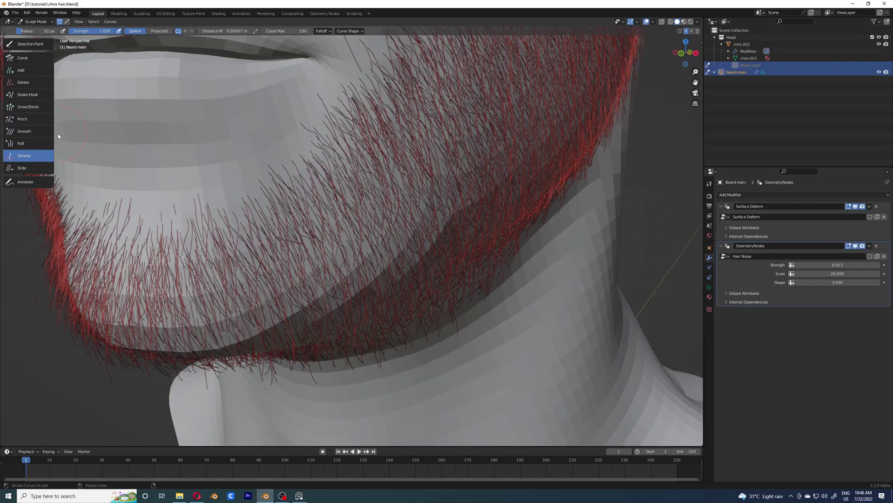
{"action": "scroll", "coordinate": [304, 198], "scroll_direction": "down", "scroll_amount": 6}
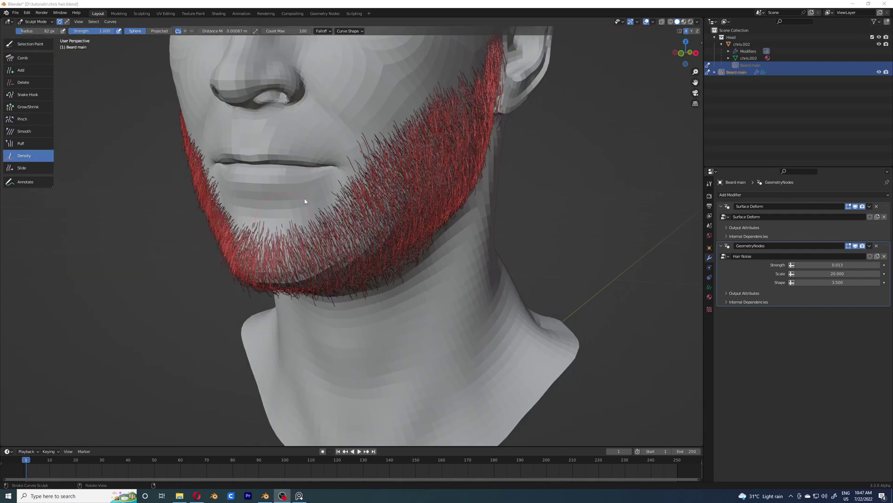
Step: Change the beard material's viewport display color from red to a light grey
{"action": "middle_click_drag", "start_coordinate": [316, 280], "coordinate": [287, 278]}
{"action": "scroll", "coordinate": [289, 278], "scroll_direction": "up", "scroll_amount": 2}
{"action": "left_click", "coordinate": [709, 297]}
{"action": "scroll", "coordinate": [820, 362], "scroll_direction": "down", "scroll_amount": 7}
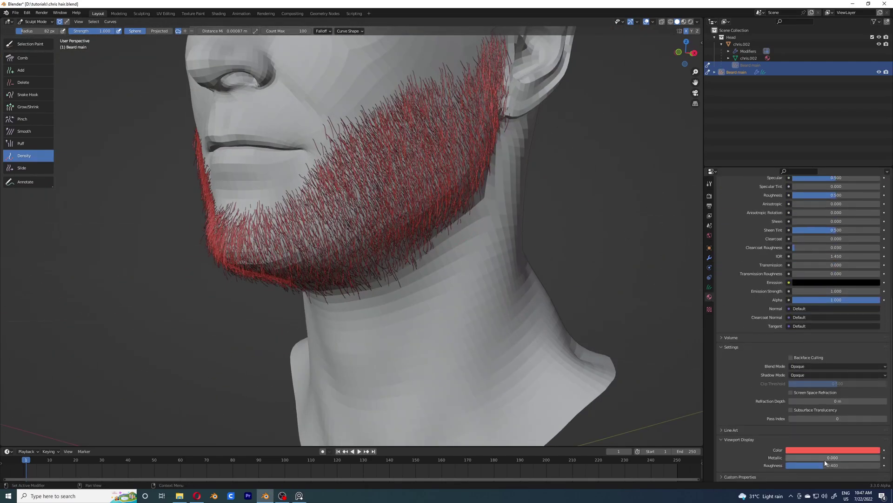
{"action": "left_click", "coordinate": [835, 450]}
{"action": "left_click_drag", "start_coordinate": [846, 429], "coordinate": [807, 428]}
{"action": "scroll", "coordinate": [416, 207], "scroll_direction": "down", "scroll_amount": 2}
{"action": "scroll", "coordinate": [416, 219], "scroll_direction": "up", "scroll_amount": 3}
{"action": "left_click", "coordinate": [833, 450]}
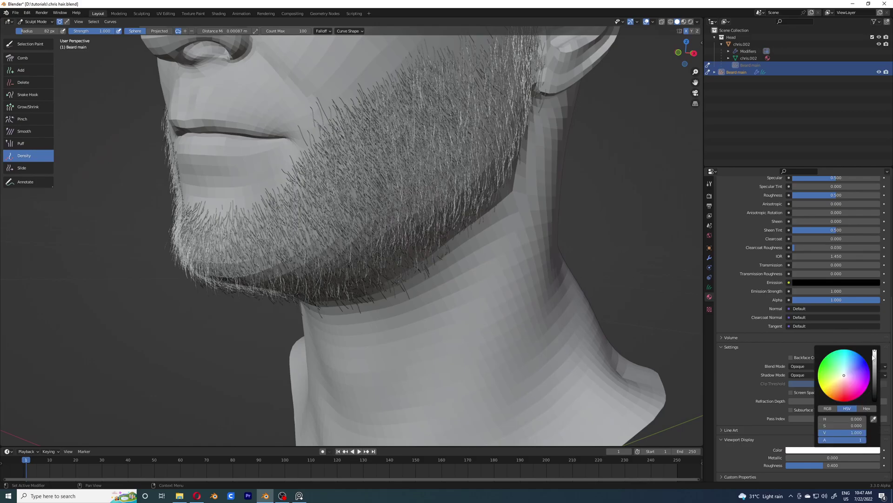
{"action": "left_click_drag", "start_coordinate": [874, 355], "coordinate": [874, 368]}
{"action": "scroll", "coordinate": [335, 270], "scroll_direction": "down", "scroll_amount": 3}
{"action": "middle_click_drag", "start_coordinate": [322, 268], "coordinate": [345, 251]}
{"action": "scroll", "coordinate": [326, 256], "scroll_direction": "up", "scroll_amount": 4}
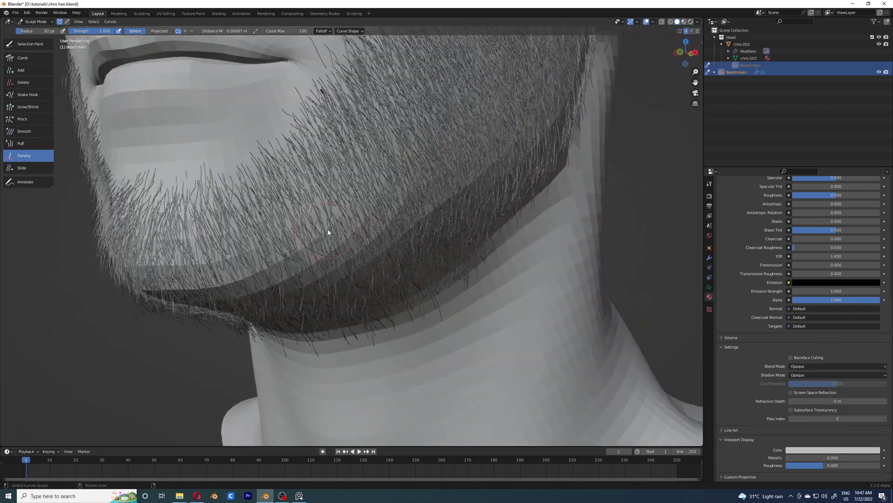
Step: Set the Hair Noise modifier's shape to 1.6
{"action": "left_click", "coordinate": [709, 257]}
{"action": "left_click_drag", "start_coordinate": [837, 282], "coordinate": [857, 282]}
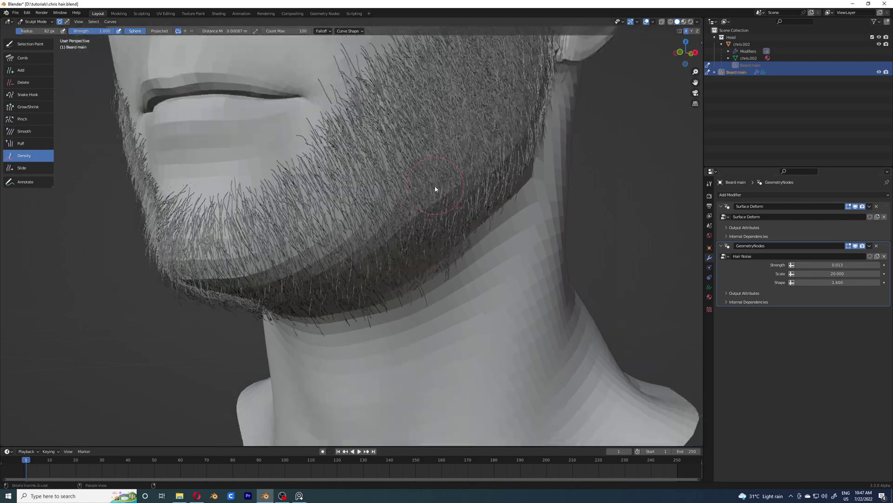
{"action": "middle_click_drag", "start_coordinate": [435, 185], "coordinate": [509, 224]}
{"action": "middle_click_drag", "start_coordinate": [419, 204], "coordinate": [391, 207]}
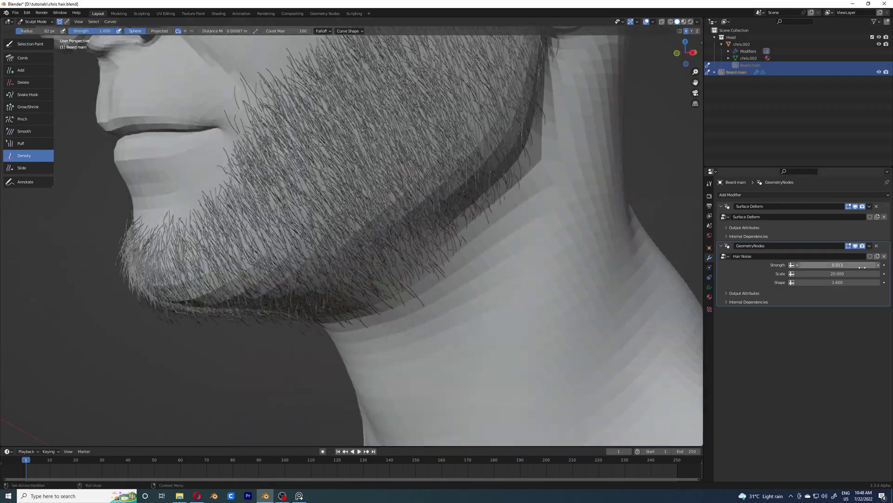
Step: Try a Hair Noise scale of about 129.4 and check the effect on the beard
{"action": "left_click_drag", "start_coordinate": [838, 274], "coordinate": [875, 274]}
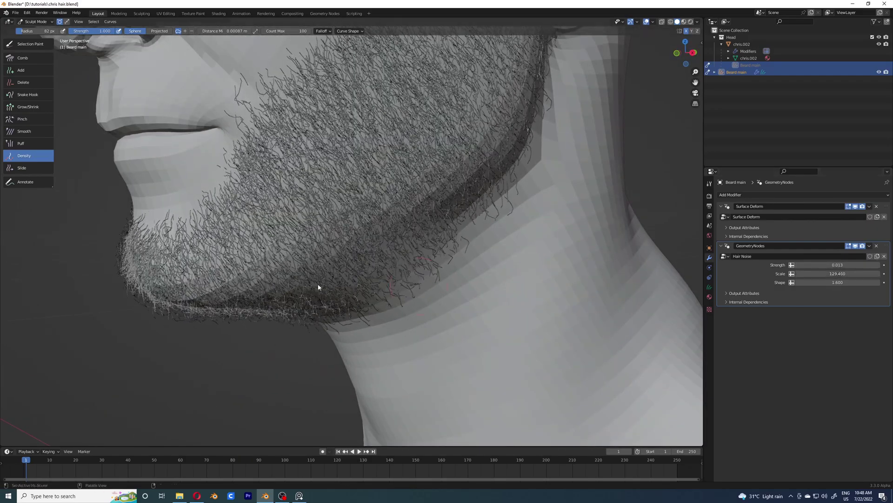
{"action": "scroll", "coordinate": [160, 217], "scroll_direction": "up", "scroll_amount": 3}
{"action": "scroll", "coordinate": [475, 286], "scroll_direction": "down", "scroll_amount": 3}
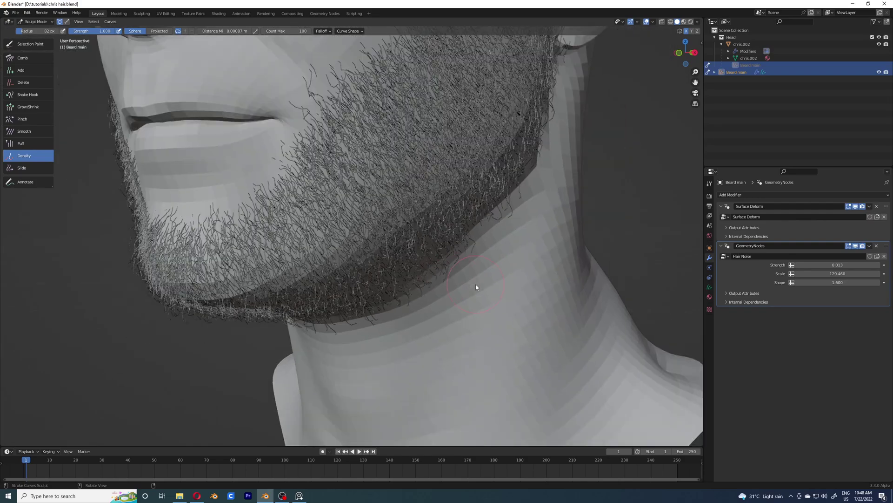
{"action": "scroll", "coordinate": [473, 275], "scroll_direction": "down", "scroll_amount": 2}
{"action": "scroll", "coordinate": [475, 285], "scroll_direction": "up", "scroll_amount": 2}
Step: Lower the Hair Noise scale to 33.95
{"action": "left_click_drag", "start_coordinate": [847, 274], "coordinate": [809, 273]}
{"action": "middle_click_drag", "start_coordinate": [395, 234], "coordinate": [363, 237]}
{"action": "scroll", "coordinate": [359, 240], "scroll_direction": "up", "scroll_amount": 1}
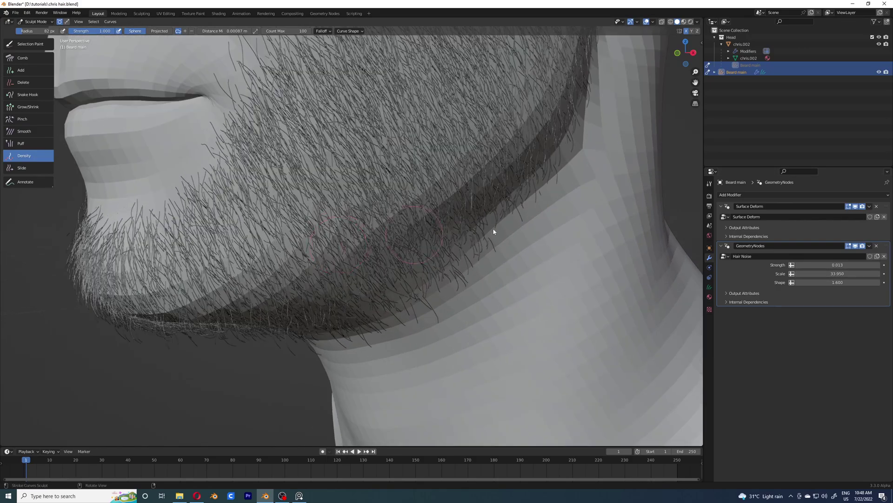
{"action": "scroll", "coordinate": [422, 224], "scroll_direction": "down", "scroll_amount": 4}
{"action": "scroll", "coordinate": [425, 234], "scroll_direction": "up", "scroll_amount": 5}
Step: Set the Hair Noise strength to 0.008 and check the beard along the jaw
{"action": "left_click", "coordinate": [820, 264]}
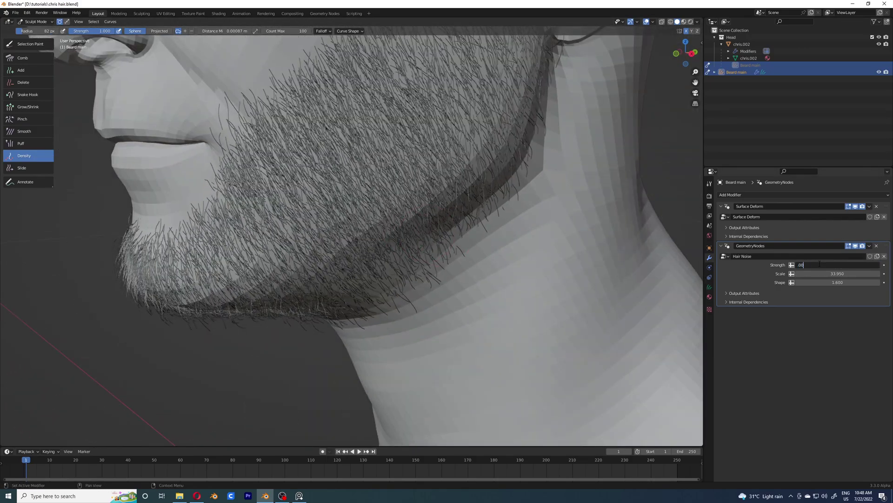
{"action": "type", "text": ".008"}
{"action": "key", "text": "Return"}
{"action": "scroll", "coordinate": [390, 233], "scroll_direction": "down", "scroll_amount": 4}
{"action": "middle_click_drag", "start_coordinate": [390, 233], "coordinate": [436, 253]}
{"action": "scroll", "coordinate": [351, 245], "scroll_direction": "up", "scroll_amount": 2}
{"action": "scroll", "coordinate": [423, 248], "scroll_direction": "up", "scroll_amount": 2}
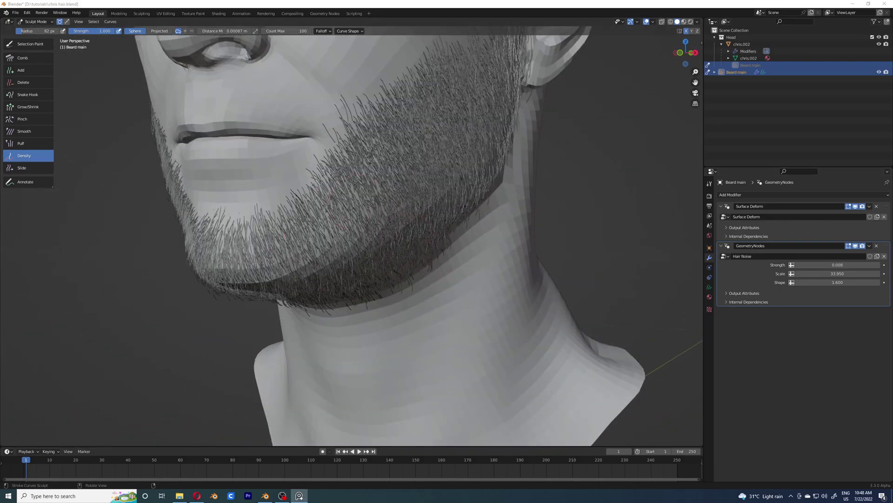
{"action": "scroll", "coordinate": [349, 246], "scroll_direction": "down", "scroll_amount": 3}
{"action": "scroll", "coordinate": [365, 225], "scroll_direction": "up", "scroll_amount": 4}
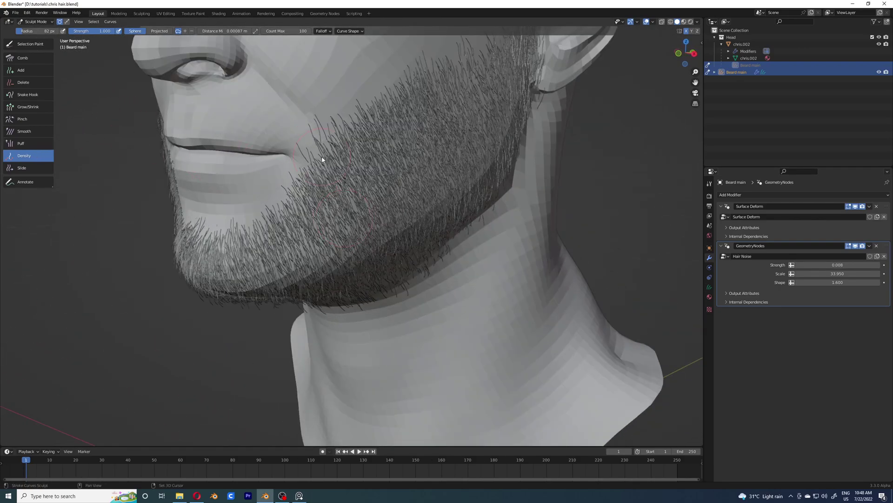
Step: Set the Density brush's minimum distance to 0.0012 m and even out the hair on the cheek and jaw
{"action": "key", "text": "shift+r"}
{"action": "mouse_move", "coordinate": [322, 160]}
{"action": "left_mouse_down"}
{"action": "mouse_move", "coordinate": [302, 196]}
{"action": "mouse_move", "coordinate": [337, 134]}
{"action": "mouse_move", "coordinate": [417, 81]}
{"action": "mouse_move", "coordinate": [452, 166]}
{"action": "left_mouse_up"}
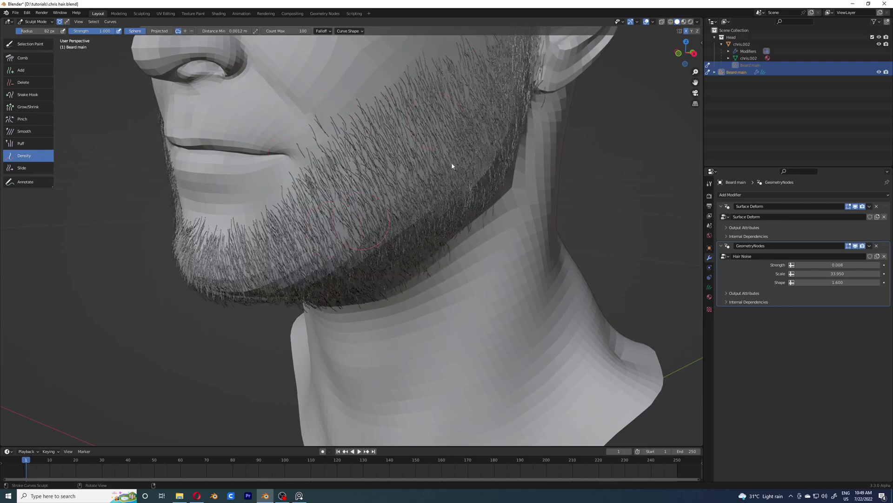
{"action": "middle_click_drag", "start_coordinate": [451, 209], "coordinate": [378, 228]}
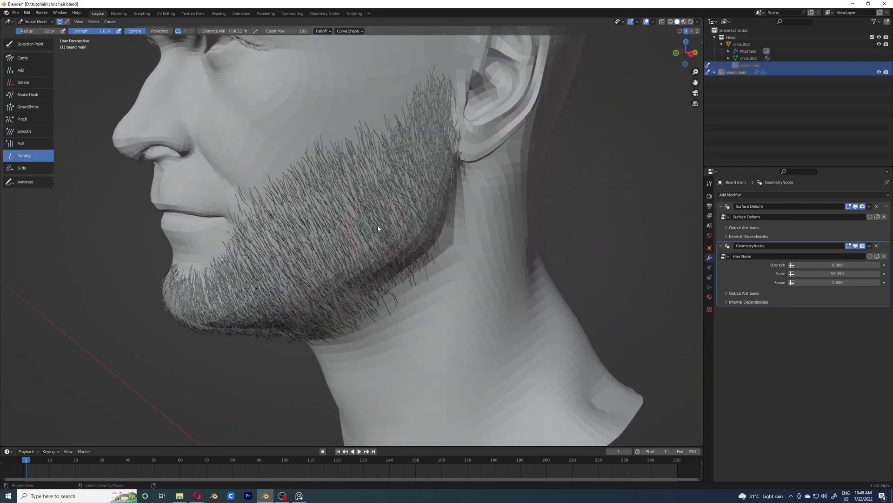
{"action": "mouse_move", "coordinate": [378, 228]}
{"action": "left_mouse_down"}
{"action": "mouse_move", "coordinate": [338, 184]}
{"action": "mouse_move", "coordinate": [307, 205]}
{"action": "mouse_move", "coordinate": [419, 261]}
{"action": "mouse_move", "coordinate": [447, 160]}
{"action": "mouse_move", "coordinate": [420, 127]}
{"action": "mouse_move", "coordinate": [248, 284]}
{"action": "mouse_move", "coordinate": [263, 286]}
{"action": "left_mouse_up"}
{"action": "scroll", "coordinate": [266, 286], "scroll_direction": "down", "scroll_amount": 3}
Step: Even out the hair spacing along the lower jaw and upper neck with the Density brush
{"action": "middle_click_drag", "start_coordinate": [266, 286], "coordinate": [349, 267]}
{"action": "scroll", "coordinate": [349, 267], "scroll_direction": "up", "scroll_amount": 2}
{"action": "mouse_move", "coordinate": [349, 267]}
{"action": "left_mouse_down"}
{"action": "mouse_move", "coordinate": [307, 274]}
{"action": "mouse_move", "coordinate": [301, 229]}
{"action": "mouse_move", "coordinate": [319, 293]}
{"action": "mouse_move", "coordinate": [349, 330]}
{"action": "left_mouse_up"}
{"action": "middle_click_drag", "start_coordinate": [432, 229], "coordinate": [309, 308]}
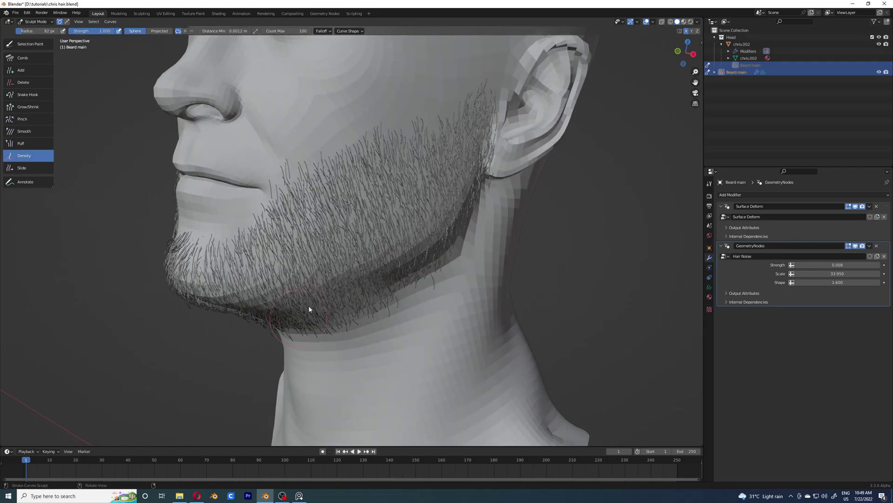
{"action": "left_click_drag", "start_coordinate": [369, 295], "coordinate": [427, 279]}
{"action": "middle_click_drag", "start_coordinate": [375, 311], "coordinate": [426, 226]}
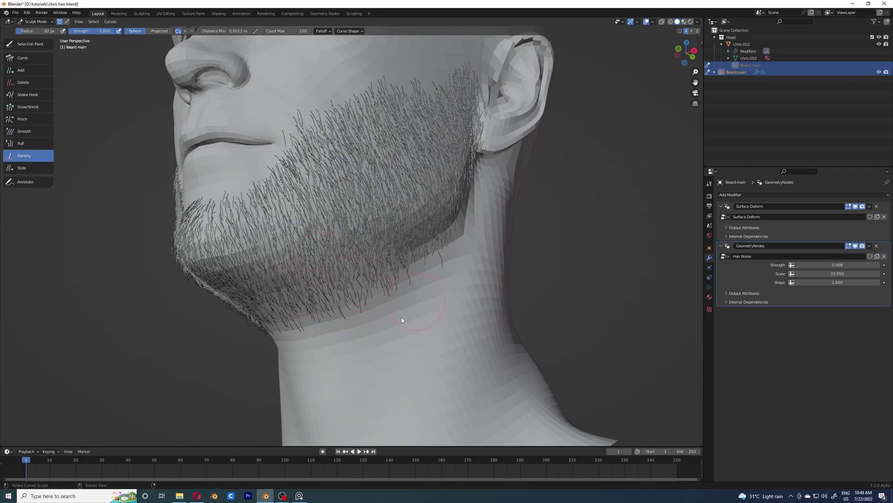
Step: Undo the last stroke on the neck and even out the density over the cheek, chin and underside of the jaw
{"action": "mouse_move", "coordinate": [403, 320]}
{"action": "left_mouse_down"}
{"action": "mouse_move", "coordinate": [425, 358]}
{"action": "mouse_move", "coordinate": [403, 396]}
{"action": "left_mouse_up"}
{"action": "key", "text": "ctrl+z"}
{"action": "middle_click_drag", "start_coordinate": [415, 230], "coordinate": [346, 292]}
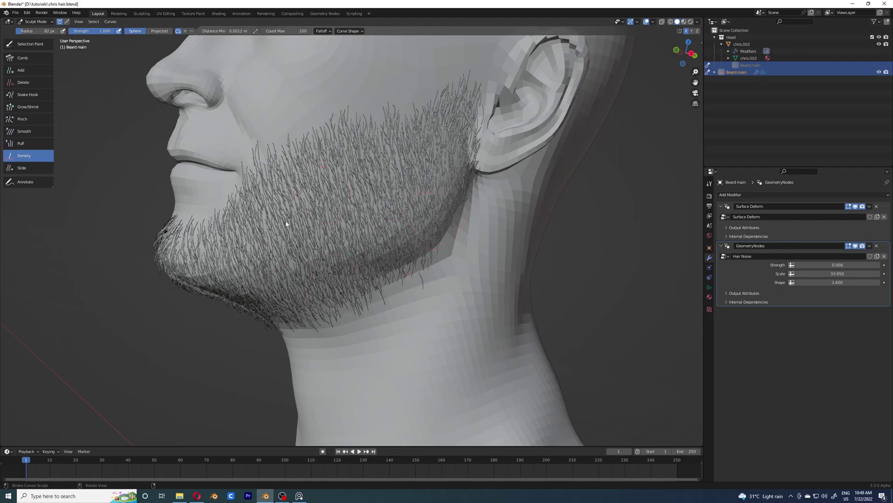
{"action": "middle_click_drag", "start_coordinate": [216, 256], "coordinate": [275, 259]}
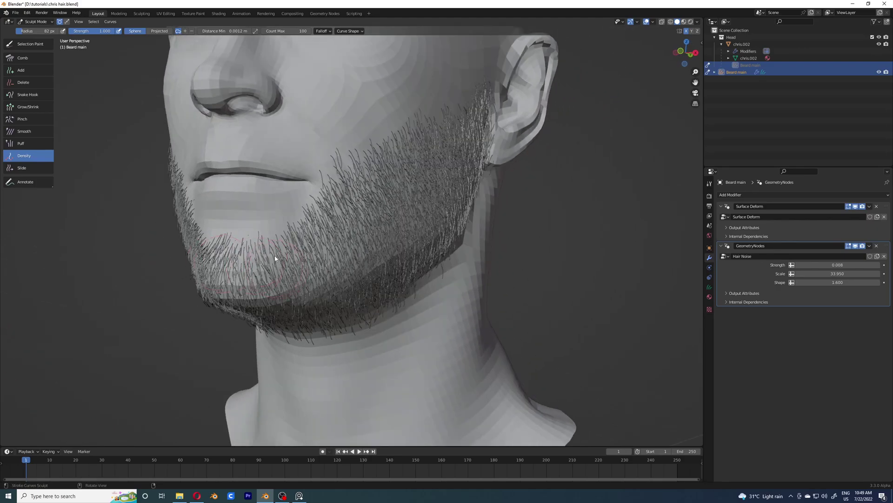
{"action": "middle_click_drag", "start_coordinate": [273, 305], "coordinate": [281, 203]}
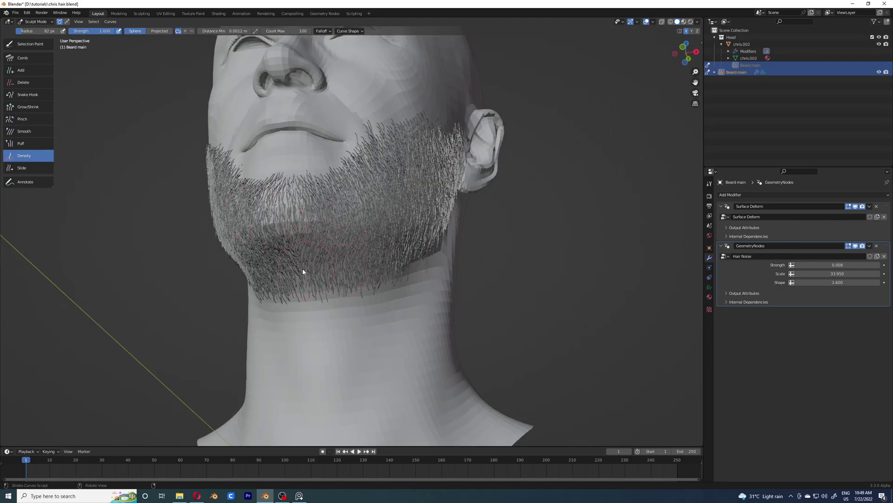
{"action": "middle_click_drag", "start_coordinate": [303, 271], "coordinate": [319, 277]}
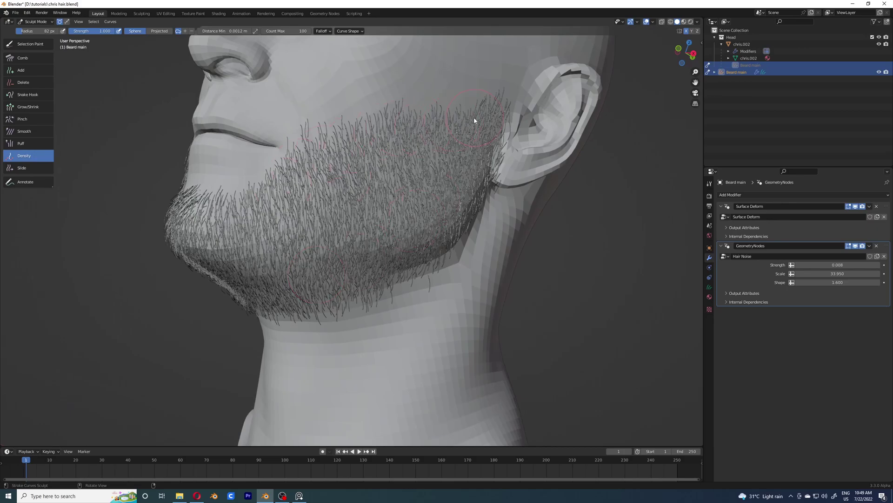
{"action": "middle_click_drag", "start_coordinate": [473, 120], "coordinate": [117, 102]}
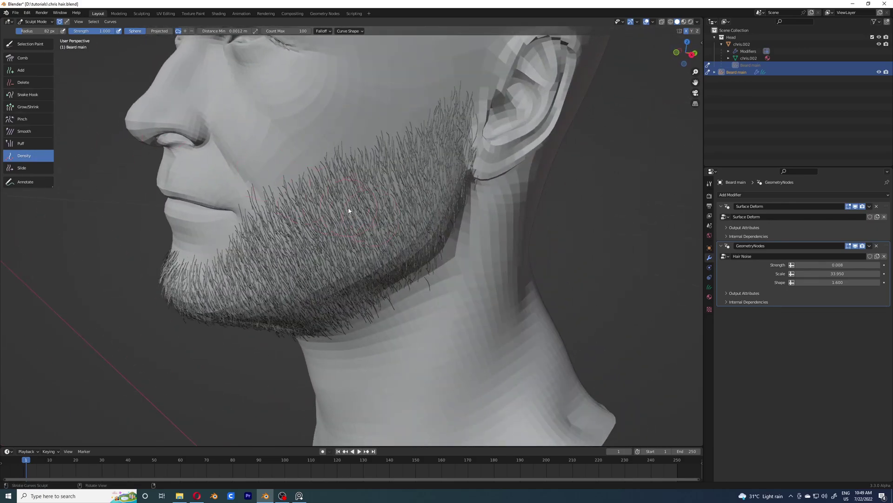
Step: Thin the beard's upper cheek edge with the Density brush in subtract mode at a 0.0022 m minimum distance
{"action": "left_click", "coordinate": [191, 31]}
{"action": "mouse_move", "coordinate": [329, 138]}
{"action": "left_mouse_down"}
{"action": "mouse_move", "coordinate": [328, 148]}
{"action": "mouse_move", "coordinate": [339, 141]}
{"action": "mouse_move", "coordinate": [307, 172]}
{"action": "mouse_move", "coordinate": [309, 158]}
{"action": "mouse_move", "coordinate": [277, 175]}
{"action": "mouse_move", "coordinate": [348, 150]}
{"action": "mouse_move", "coordinate": [353, 174]}
{"action": "left_mouse_up"}
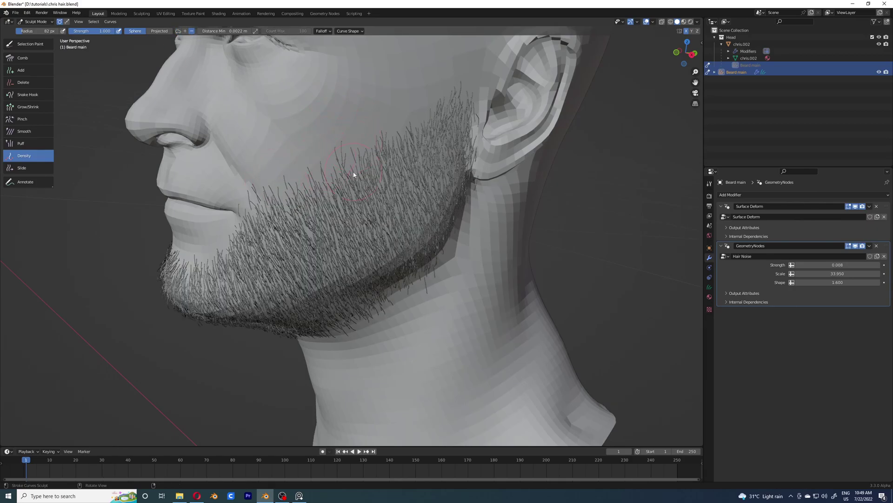
{"action": "middle_click_drag", "start_coordinate": [353, 174], "coordinate": [333, 175]}
{"action": "mouse_move", "coordinate": [333, 175]}
{"action": "left_mouse_down"}
{"action": "mouse_move", "coordinate": [317, 180]}
{"action": "mouse_move", "coordinate": [321, 131]}
{"action": "left_mouse_up"}
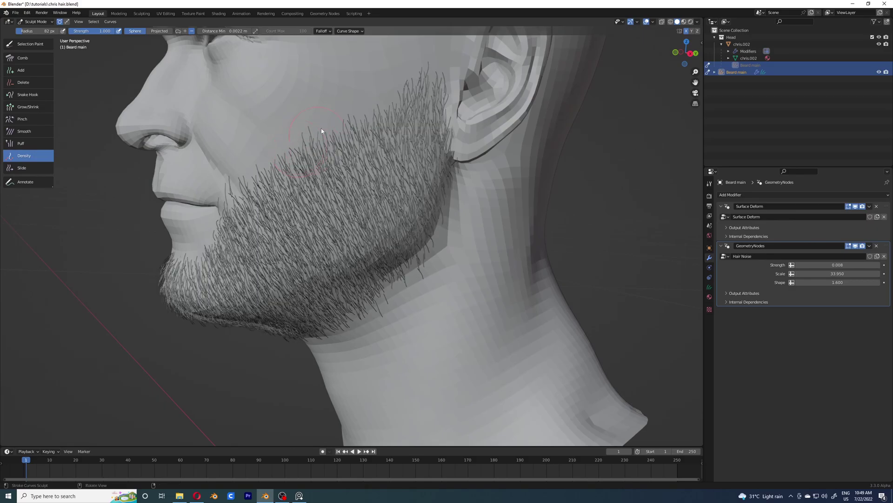
{"action": "scroll", "coordinate": [321, 130], "scroll_direction": "down", "scroll_amount": 4}
{"action": "middle_click_drag", "start_coordinate": [321, 130], "coordinate": [284, 111]}
{"action": "scroll", "coordinate": [279, 187], "scroll_direction": "up", "scroll_amount": 4}
{"action": "middle_click_drag", "start_coordinate": [232, 214], "coordinate": [325, 224]}
Step: Remove stray hairs beside the mouth corner with the Delete brush
{"action": "left_click", "coordinate": [24, 83]}
{"action": "middle_click_drag", "start_coordinate": [321, 186], "coordinate": [289, 165]}
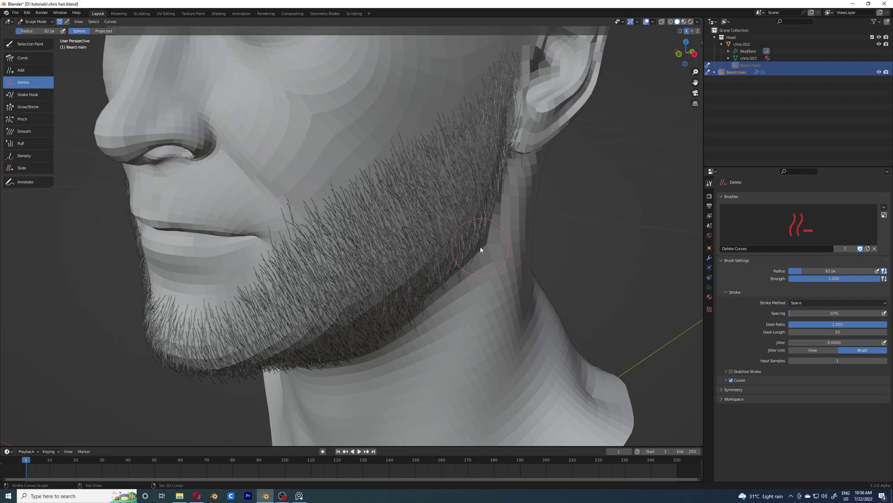
{"action": "key", "text": "shift+f"}
{"action": "left_click", "coordinate": [449, 255]}
{"action": "key", "text": "shift+f"}
{"action": "left_click", "coordinate": [409, 209]}
{"action": "left_click_drag", "start_coordinate": [284, 200], "coordinate": [262, 210]}
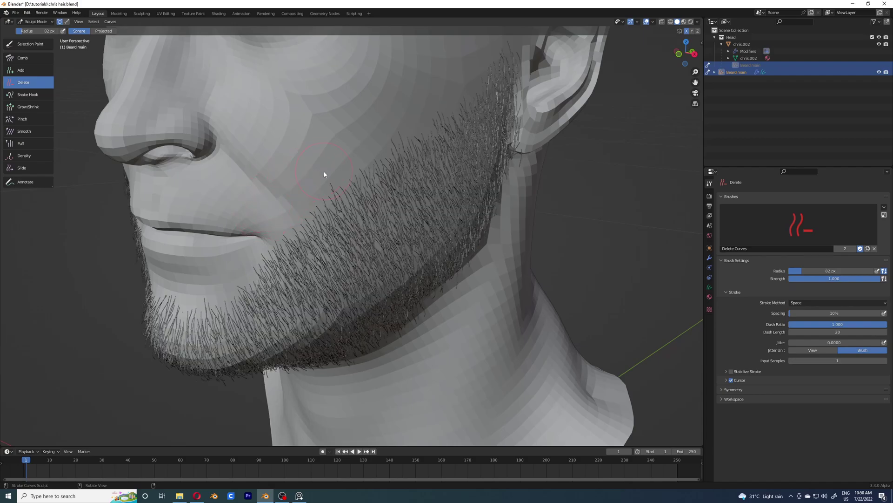
Step: Reduce the Delete brush radius to 37 px and inspect the cheek edge of the beard
{"action": "key", "text": "f"}
{"action": "left_click", "coordinate": [326, 183]}
{"action": "scroll", "coordinate": [331, 187], "scroll_direction": "down", "scroll_amount": 3}
{"action": "middle_click_drag", "start_coordinate": [331, 187], "coordinate": [299, 197]}
{"action": "scroll", "coordinate": [331, 210], "scroll_direction": "up", "scroll_amount": 2}
{"action": "scroll", "coordinate": [321, 209], "scroll_direction": "down", "scroll_amount": 3}
{"action": "scroll", "coordinate": [393, 205], "scroll_direction": "up", "scroll_amount": 2}
{"action": "scroll", "coordinate": [299, 196], "scroll_direction": "up", "scroll_amount": 3}
{"action": "scroll", "coordinate": [302, 199], "scroll_direction": "down", "scroll_amount": 2}
Step: Add a second Geometry Nodes modifier to the beard and assign the randomize_lengths node group to it
{"action": "left_click", "coordinate": [710, 258]}
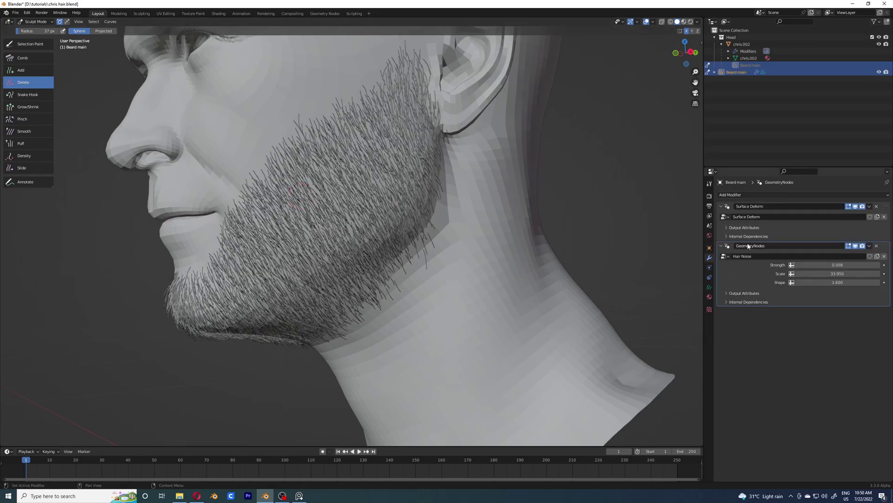
{"action": "left_click", "coordinate": [733, 196]}
{"action": "left_click", "coordinate": [739, 214]}
{"action": "left_click", "coordinate": [726, 321]}
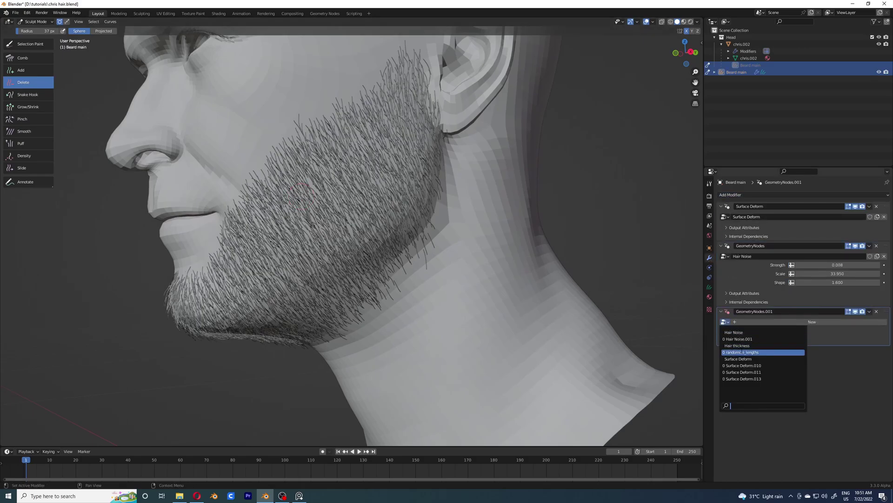
{"action": "left_click", "coordinate": [743, 352]}
{"action": "middle_click_drag", "start_coordinate": [305, 253], "coordinate": [391, 289]}
{"action": "scroll", "coordinate": [391, 289], "scroll_direction": "up", "scroll_amount": 4}
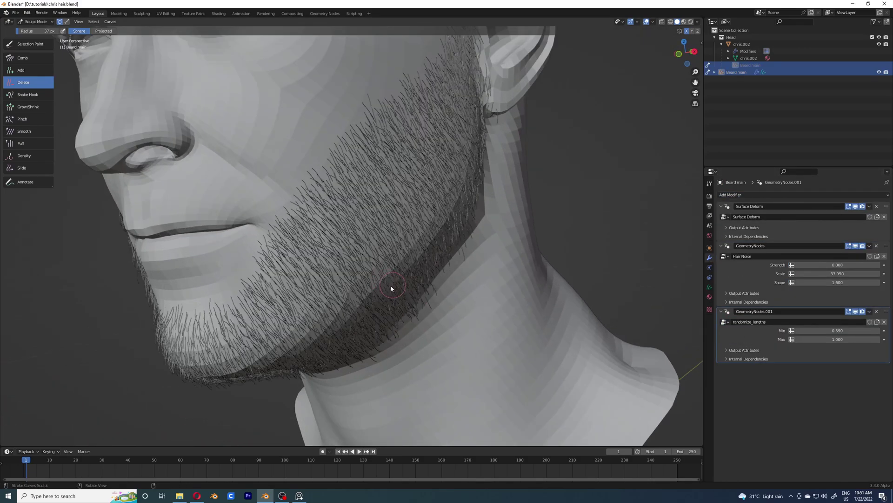
{"action": "middle_click_drag", "start_coordinate": [478, 296], "coordinate": [447, 292]}
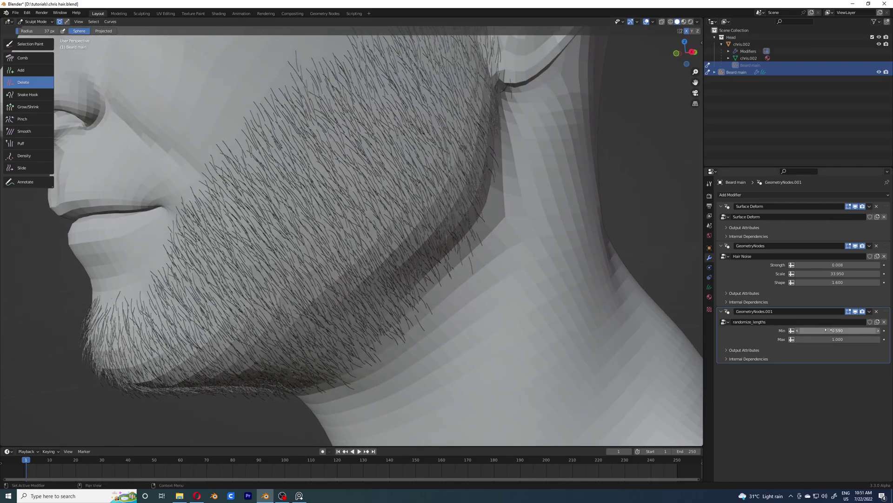
Step: Set the randomize_lengths minimum to 0.5 and maximum to 1.14, checking the beard from the front and side
{"action": "mouse_move", "coordinate": [828, 330]}
{"action": "left_mouse_down"}
{"action": "mouse_move", "coordinate": [801, 330]}
{"action": "mouse_move", "coordinate": [833, 339]}
{"action": "mouse_move", "coordinate": [819, 339]}
{"action": "left_mouse_up"}
{"action": "scroll", "coordinate": [400, 228], "scroll_direction": "down", "scroll_amount": 3}
{"action": "scroll", "coordinate": [361, 214], "scroll_direction": "up", "scroll_amount": 2}
{"action": "middle_click_drag", "start_coordinate": [363, 218], "coordinate": [378, 264]}
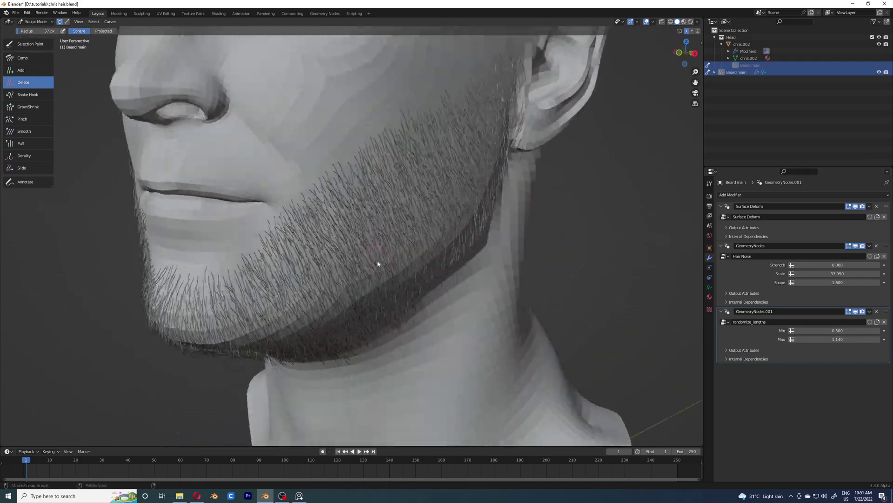
{"action": "middle_click_drag", "start_coordinate": [521, 267], "coordinate": [414, 249]}
{"action": "scroll", "coordinate": [407, 255], "scroll_direction": "down", "scroll_amount": 1}
{"action": "mouse_move", "coordinate": [334, 233]}
{"action": "middle_mouse_down"}
{"action": "mouse_move", "coordinate": [406, 255]}
{"action": "mouse_move", "coordinate": [373, 225]}
{"action": "mouse_move", "coordinate": [315, 227]}
{"action": "mouse_move", "coordinate": [322, 242]}
{"action": "middle_mouse_up"}
{"action": "scroll", "coordinate": [407, 255], "scroll_direction": "up", "scroll_amount": 2}
{"action": "scroll", "coordinate": [391, 253], "scroll_direction": "down", "scroll_amount": 3}
{"action": "scroll", "coordinate": [373, 225], "scroll_direction": "up", "scroll_amount": 2}
{"action": "scroll", "coordinate": [315, 228], "scroll_direction": "down", "scroll_amount": 2}
{"action": "scroll", "coordinate": [335, 242], "scroll_direction": "up", "scroll_amount": 2}
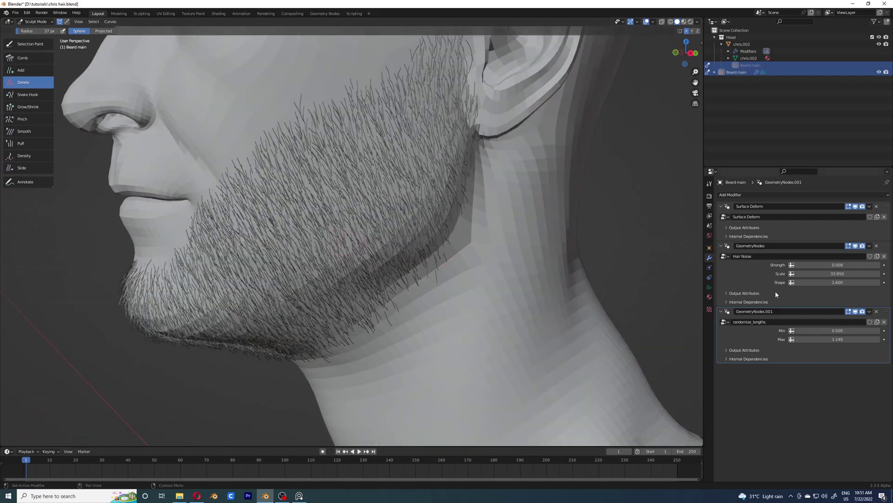
Step: Set the Hair Noise strength to 0.01
{"action": "left_click_drag", "start_coordinate": [827, 265], "coordinate": [827, 265]}
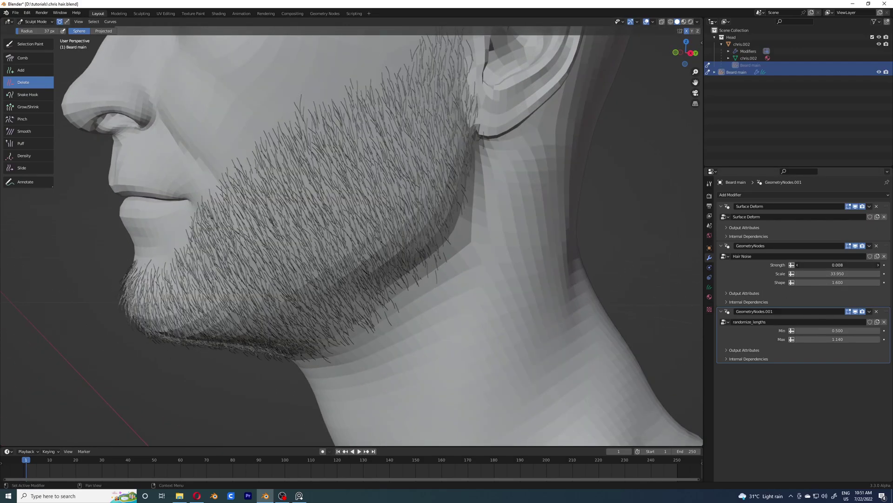
{"action": "type", "text": ".01"}
{"action": "key", "text": "Return"}
{"action": "scroll", "coordinate": [275, 247], "scroll_direction": "down", "scroll_amount": 2}
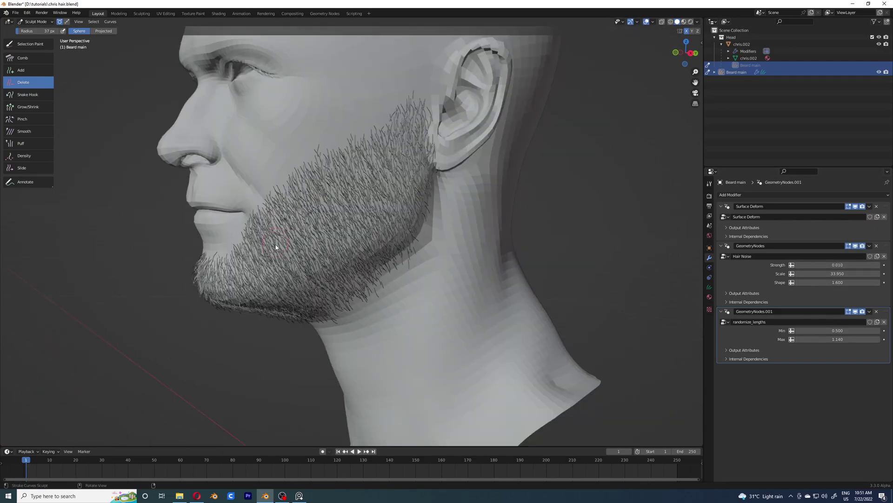
{"action": "scroll", "coordinate": [385, 239], "scroll_direction": "up", "scroll_amount": 2}
{"action": "middle_click_drag", "start_coordinate": [325, 244], "coordinate": [419, 246]}
Step: Raise the Hair Noise scale to 55.95 and check the whole beard on the head
{"action": "left_click_drag", "start_coordinate": [838, 274], "coordinate": [858, 274]}
{"action": "scroll", "coordinate": [377, 259], "scroll_direction": "down", "scroll_amount": 2}
{"action": "middle_click_drag", "start_coordinate": [377, 259], "coordinate": [433, 256]}
{"action": "scroll", "coordinate": [433, 256], "scroll_direction": "up", "scroll_amount": 3}
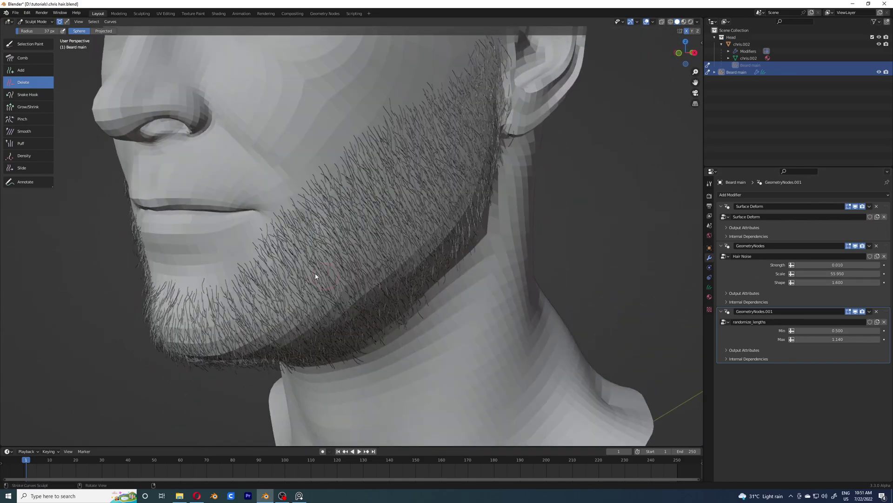
{"action": "scroll", "coordinate": [325, 265], "scroll_direction": "down", "scroll_amount": 3}
{"action": "middle_click_drag", "start_coordinate": [325, 265], "coordinate": [233, 279]}
{"action": "scroll", "coordinate": [291, 268], "scroll_direction": "up", "scroll_amount": 2}
{"action": "scroll", "coordinate": [313, 248], "scroll_direction": "down", "scroll_amount": 3}
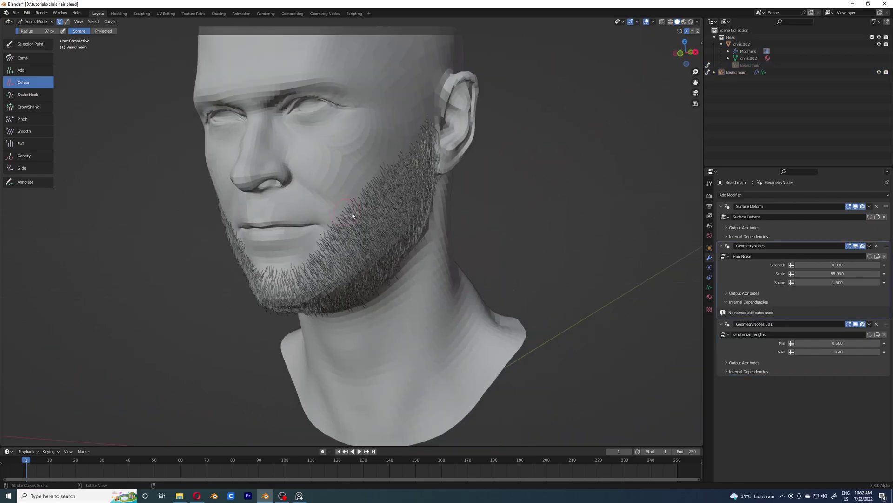
{"action": "scroll", "coordinate": [374, 179], "scroll_direction": "up", "scroll_amount": 5}
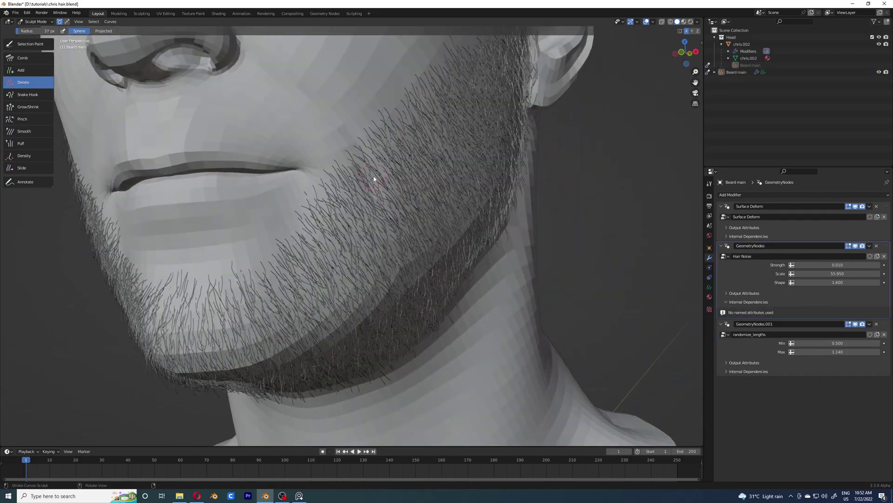
Step: Hide the Hair Noise modifier in the viewport and enlarge the brush radius to 77 px
{"action": "scroll", "coordinate": [374, 179], "scroll_direction": "down", "scroll_amount": 3}
{"action": "middle_click_drag", "start_coordinate": [373, 179], "coordinate": [345, 185]}
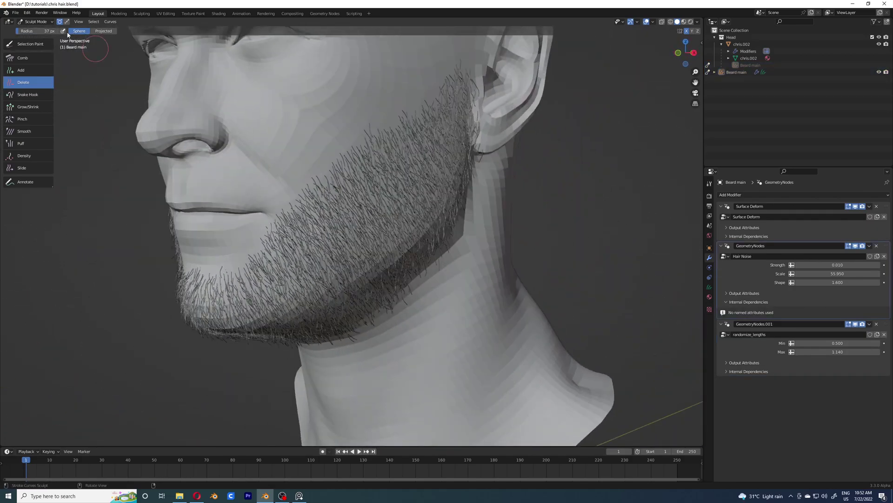
{"action": "left_click", "coordinate": [855, 246]}
{"action": "middle_click_drag", "start_coordinate": [380, 214], "coordinate": [355, 209]}
{"action": "key", "text": "f"}
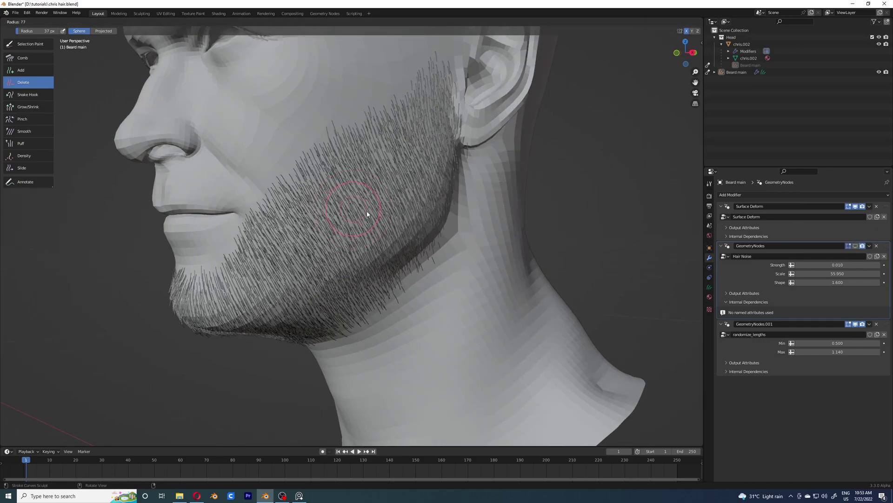
{"action": "left_click", "coordinate": [366, 213]}
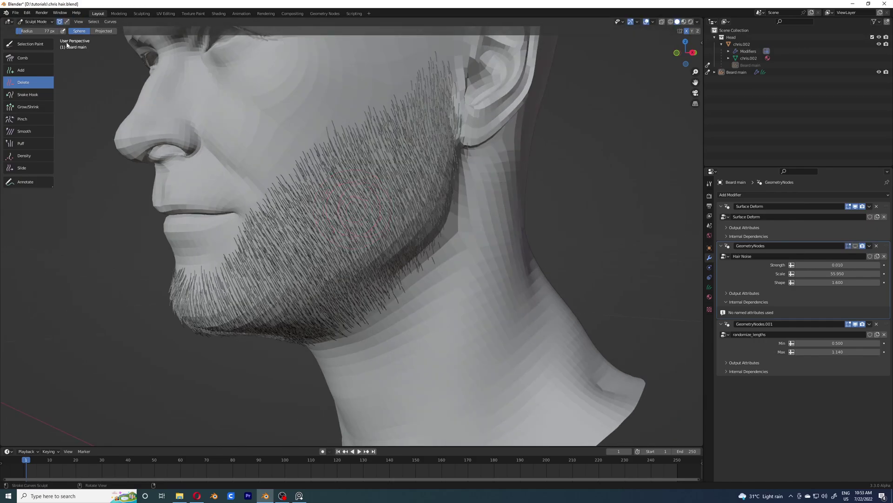
Step: Set the Selection Paint radius to 100 px and select a small patch of beard hairs beside the mouth corner
{"action": "left_click", "coordinate": [45, 44]}
{"action": "middle_click_drag", "start_coordinate": [301, 177], "coordinate": [213, 120]}
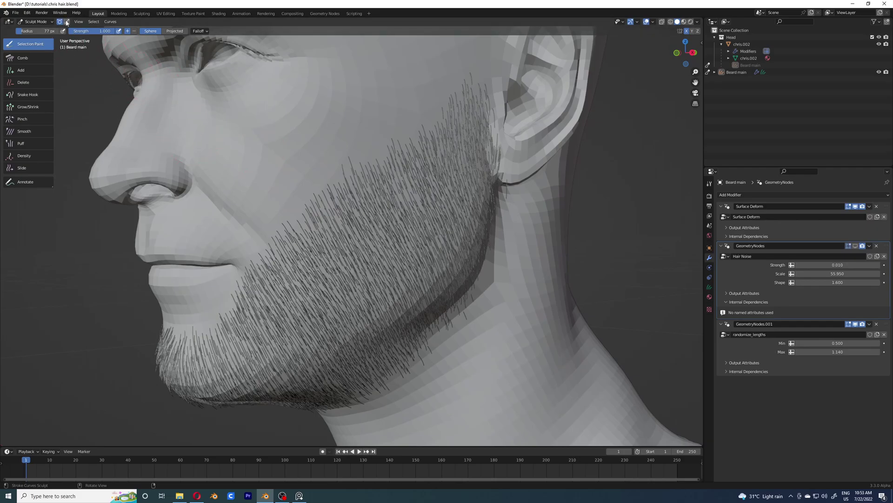
{"action": "scroll", "coordinate": [275, 192], "scroll_direction": "up", "scroll_amount": 1}
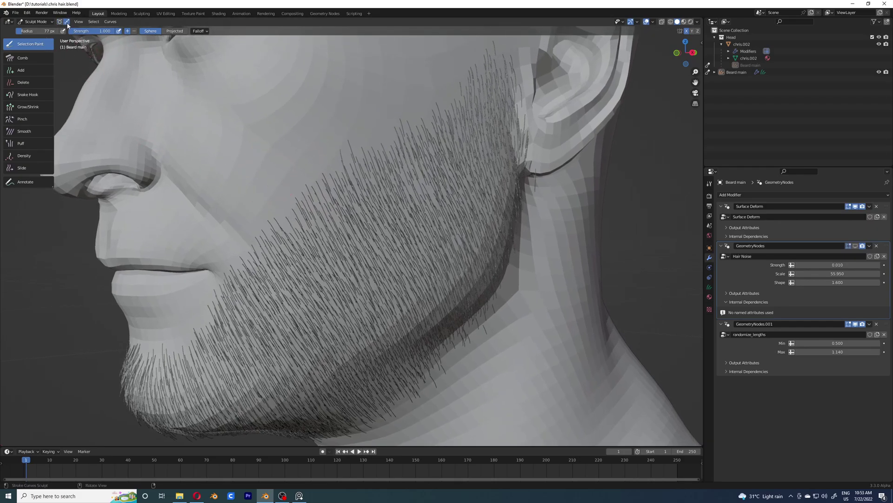
{"action": "mouse_move", "coordinate": [332, 225]}
{"action": "middle_mouse_down", "text": "ctrl"}
{"action": "mouse_move", "coordinate": [321, 204]}
{"action": "mouse_move", "coordinate": [384, 179]}
{"action": "middle_mouse_up", "text": "ctrl"}
{"action": "key", "text": "f"}
{"action": "left_click", "coordinate": [329, 205]}
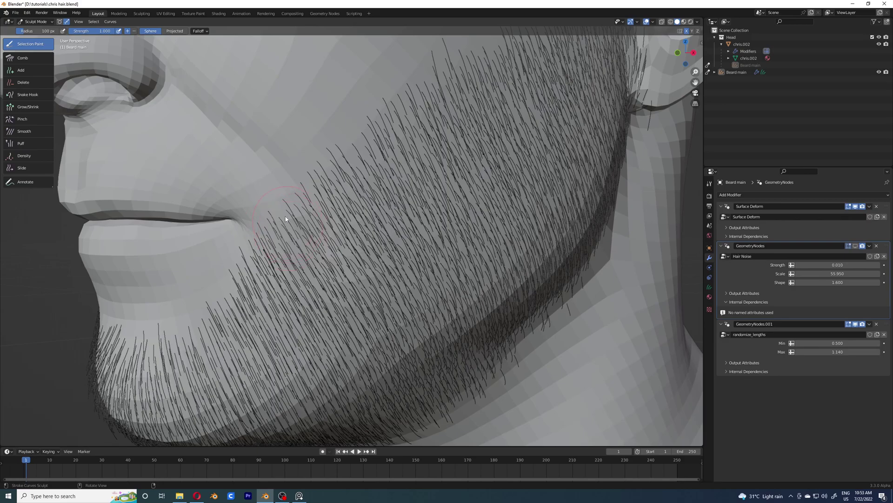
Step: Try pinching the selected hairs beside the mouth corner with a 207 px Pinch brush
{"action": "mouse_move", "coordinate": [287, 224]}
{"action": "middle_mouse_down", "text": "ctrl"}
{"action": "mouse_move", "coordinate": [299, 218]}
{"action": "mouse_move", "coordinate": [303, 243]}
{"action": "middle_mouse_up", "text": "ctrl"}
{"action": "left_click", "coordinate": [29, 120]}
{"action": "key", "text": "f"}
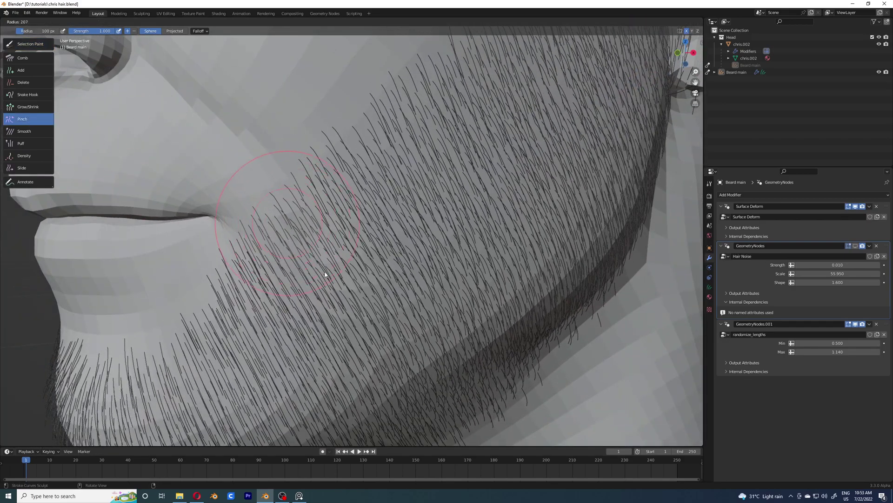
{"action": "left_click", "coordinate": [325, 275]}
{"action": "scroll", "coordinate": [316, 286], "scroll_direction": "up", "scroll_amount": 2}
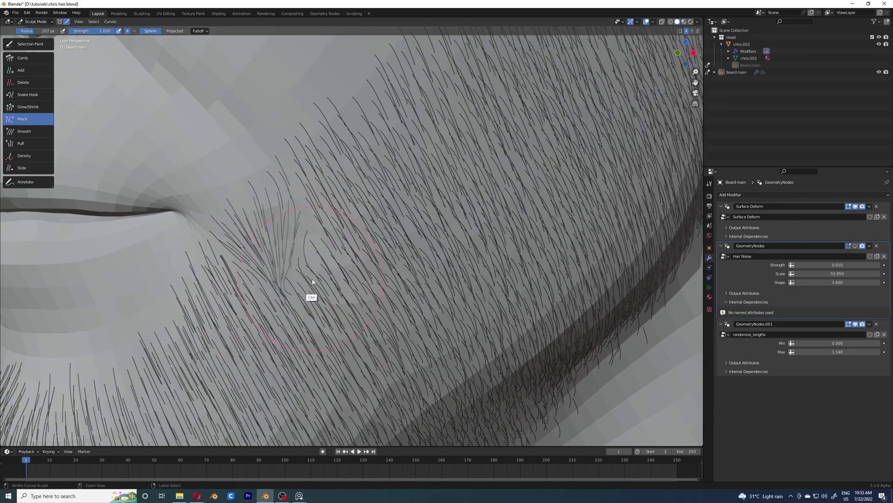
Step: Set the beard material's viewport display color to red and check the hairs up close
{"action": "left_click", "coordinate": [709, 296]}
{"action": "scroll", "coordinate": [800, 326], "scroll_direction": "down", "scroll_amount": 10}
{"action": "left_click", "coordinate": [833, 450]}
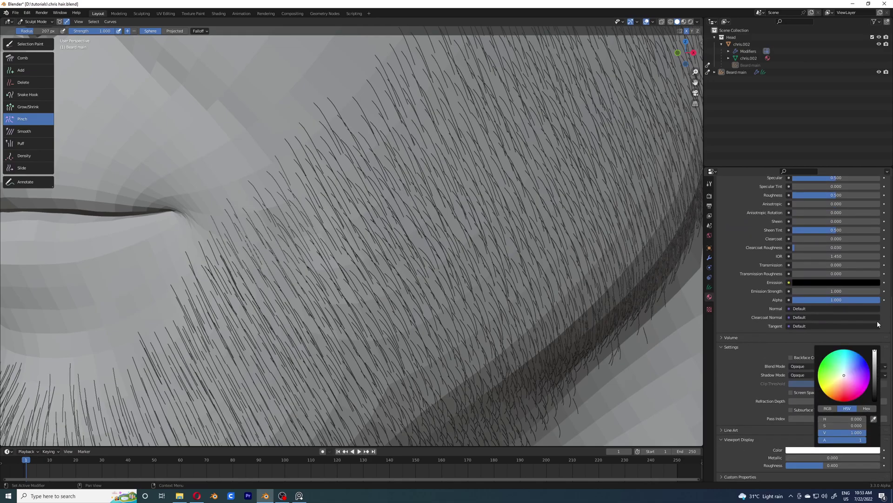
{"action": "scroll", "coordinate": [360, 212], "scroll_direction": "down", "scroll_amount": 3}
{"action": "scroll", "coordinate": [352, 229], "scroll_direction": "up", "scroll_amount": 4}
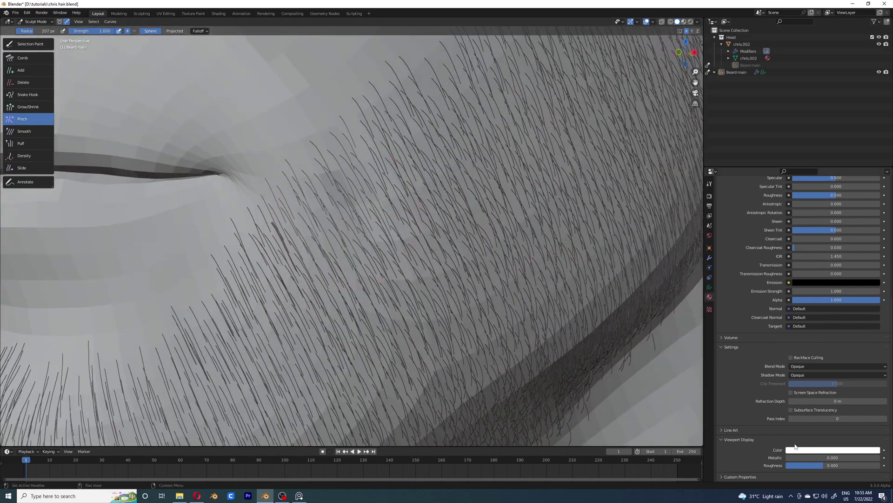
{"action": "left_click", "coordinate": [804, 449]}
{"action": "left_click_drag", "start_coordinate": [845, 398], "coordinate": [845, 395]}
{"action": "left_click_drag", "start_coordinate": [360, 219], "coordinate": [348, 218], "text": "alt"}
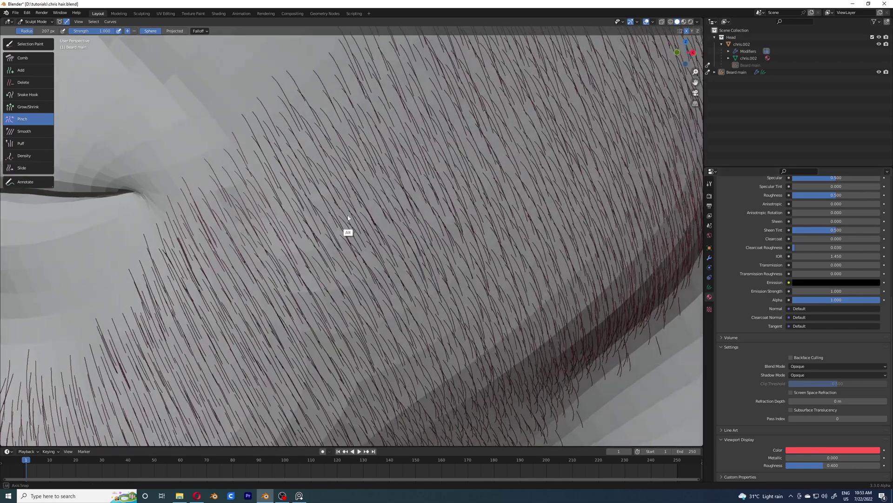
{"action": "middle_click_drag", "start_coordinate": [348, 218], "coordinate": [366, 212], "text": "alt"}
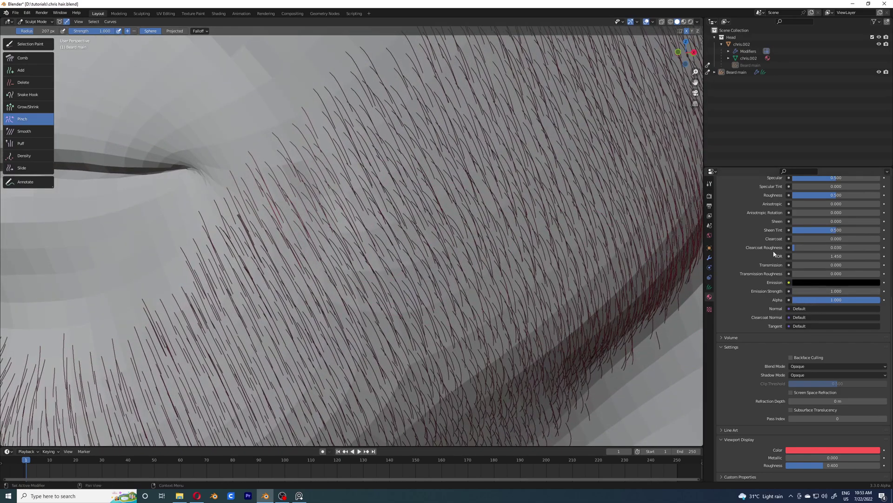
Step: Set the curves shape to Strip in the Eevee render settings
{"action": "scroll", "coordinate": [749, 249], "scroll_direction": "up", "scroll_amount": 10, "text": "alt"}
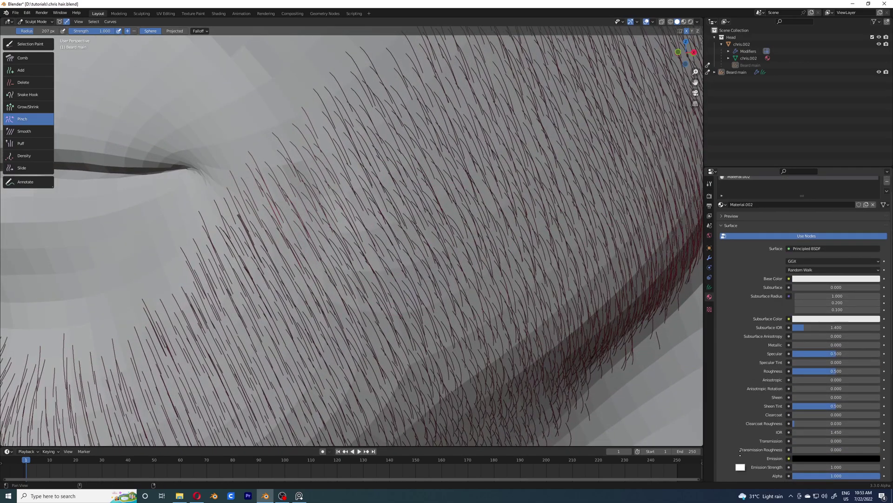
{"action": "left_click", "coordinate": [710, 197]}
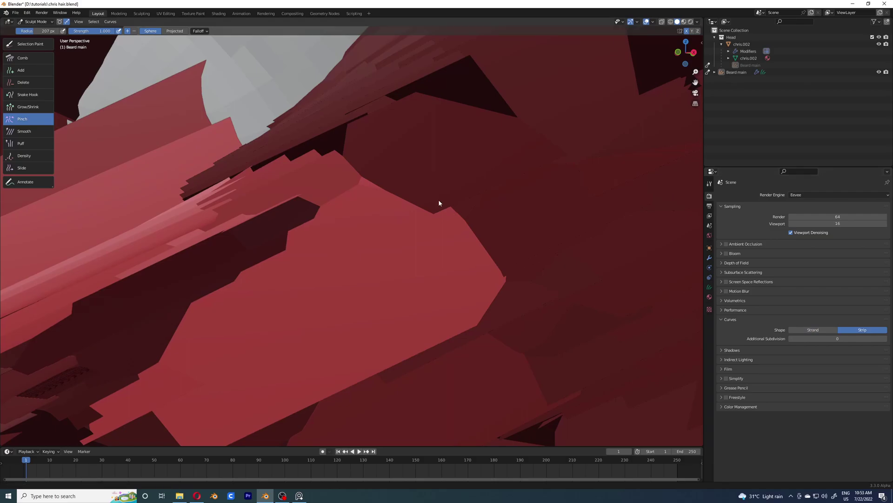
{"action": "scroll", "coordinate": [433, 232], "scroll_direction": "down", "scroll_amount": 4}
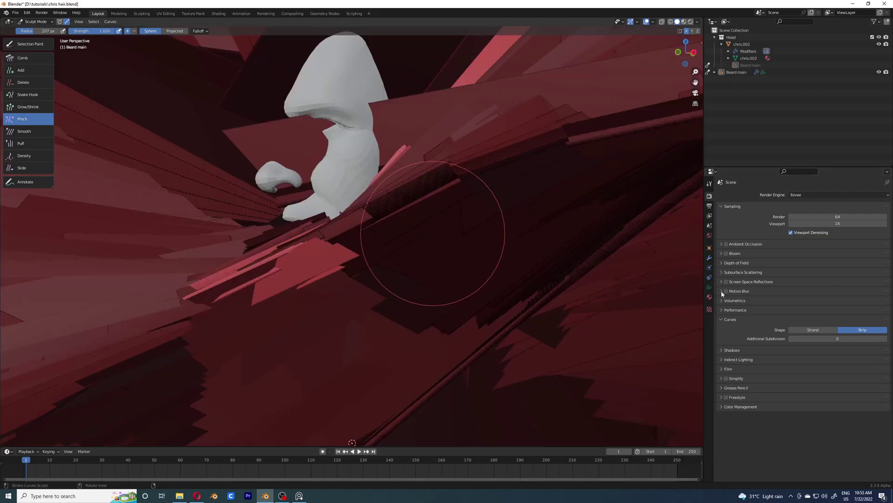
Step: Add another Geometry Nodes modifier to the beard and assign the Hair thickness node group to it
{"action": "left_click", "coordinate": [709, 257]}
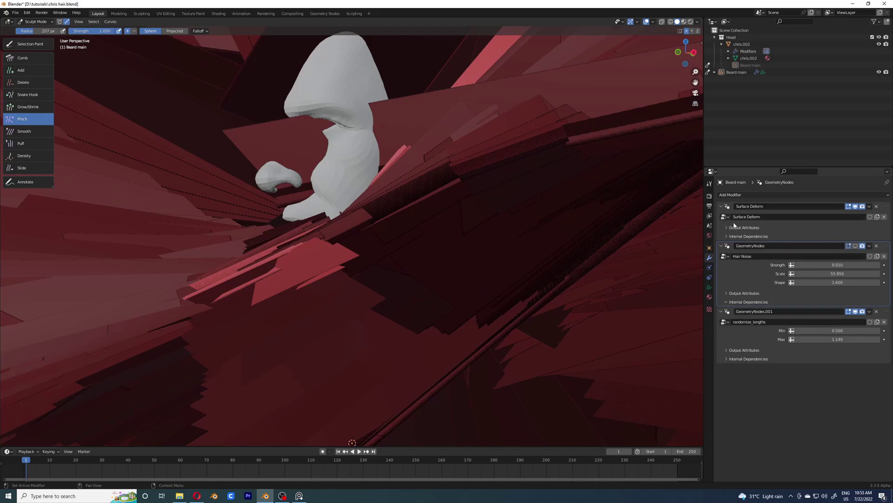
{"action": "left_click", "coordinate": [725, 198]}
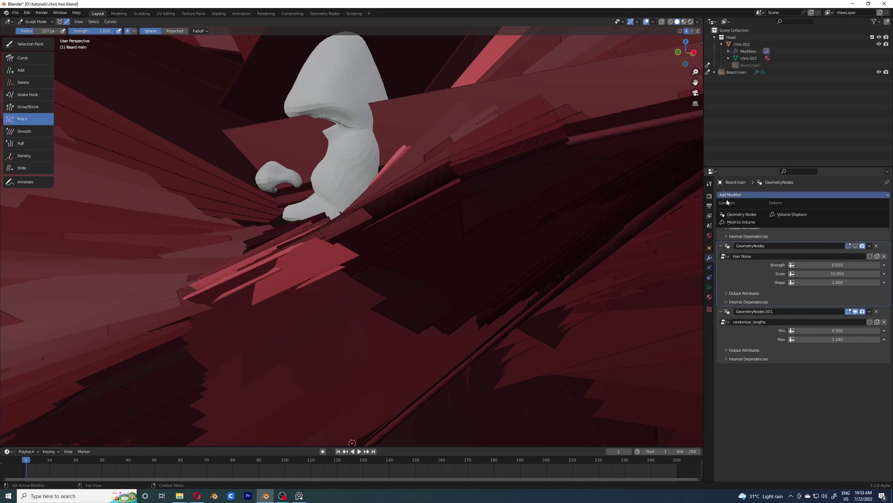
{"action": "left_click", "coordinate": [730, 216]}
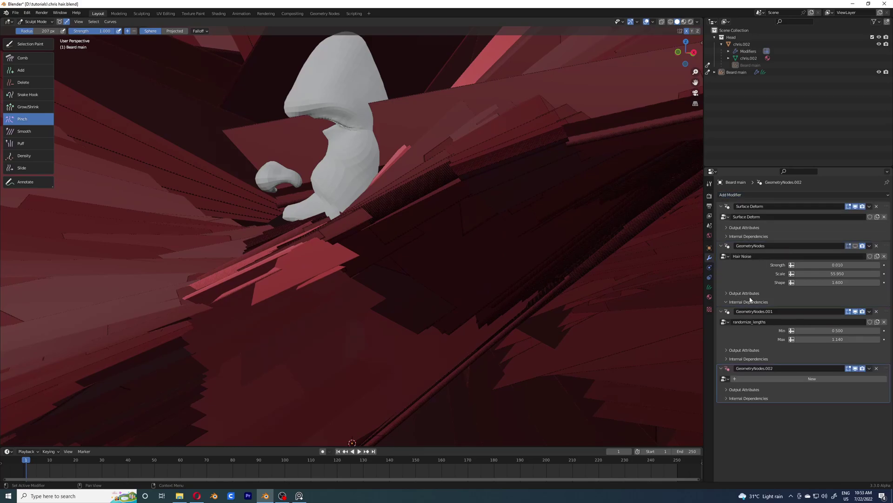
{"action": "left_click", "coordinate": [725, 379]}
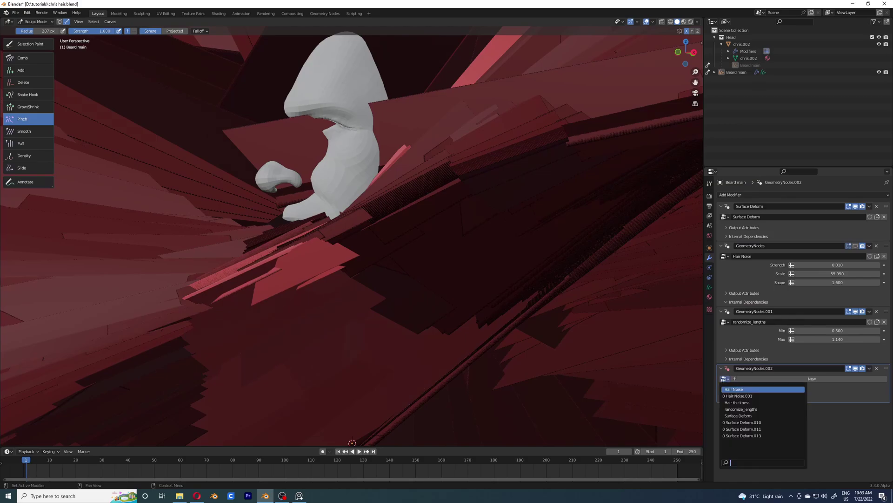
{"action": "left_click", "coordinate": [742, 404]}
{"action": "scroll", "coordinate": [349, 225], "scroll_direction": "up", "scroll_amount": 8}
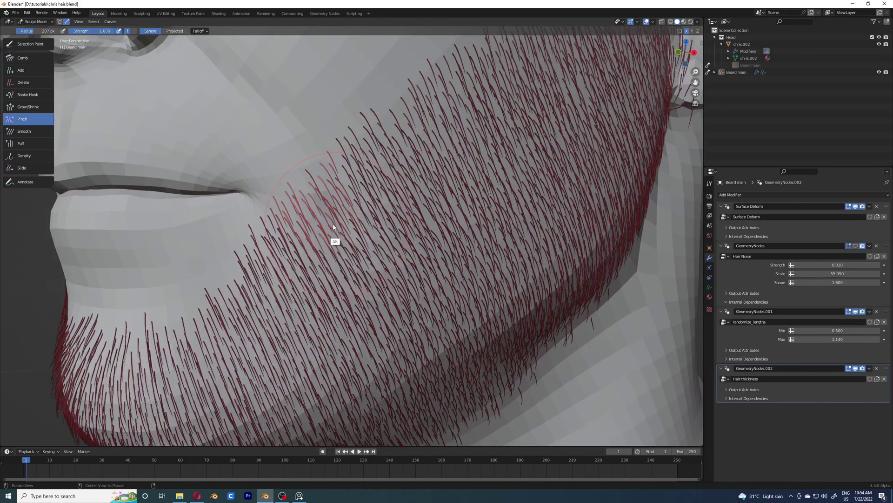
{"action": "left_click_drag", "start_coordinate": [333, 227], "coordinate": [328, 226], "text": "alt"}
{"action": "middle_click_drag", "start_coordinate": [330, 230], "coordinate": [335, 223], "text": "ctrl"}
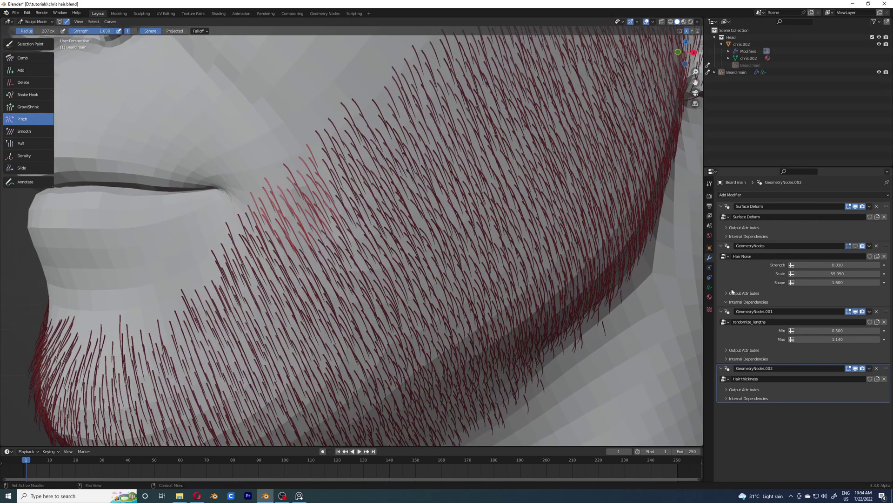
Step: Set the beard material's viewport display color back to white
{"action": "left_click", "coordinate": [709, 297]}
{"action": "scroll", "coordinate": [781, 288], "scroll_direction": "down", "scroll_amount": 10}
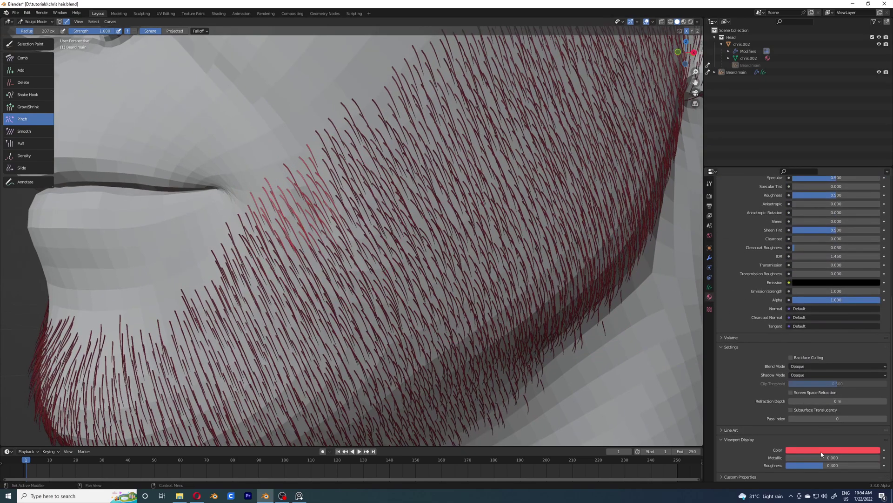
{"action": "left_click", "coordinate": [821, 450]}
{"action": "left_click_drag", "start_coordinate": [837, 426], "coordinate": [727, 425]}
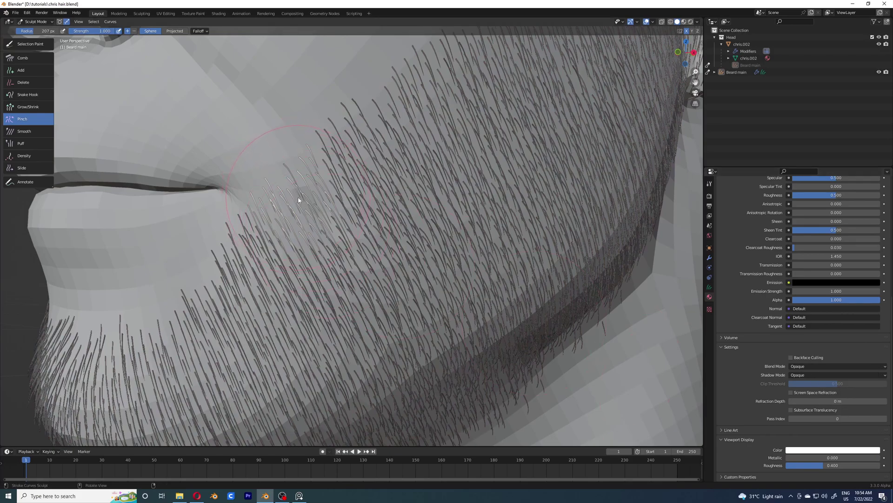
Step: Pinch the selected hairs beside the mouth corner into a clump with a brush radius of about 247 px
{"action": "key", "text": "f"}
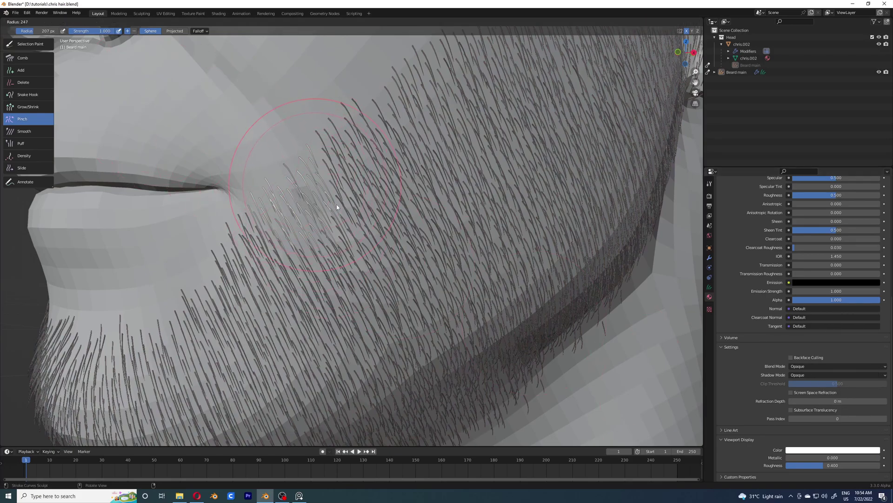
{"action": "left_click", "coordinate": [336, 205]}
{"action": "left_click_drag", "start_coordinate": [314, 240], "coordinate": [324, 272]}
{"action": "scroll", "coordinate": [325, 271], "scroll_direction": "down", "scroll_amount": 3}
{"action": "mouse_move", "coordinate": [324, 271]}
{"action": "middle_mouse_down"}
{"action": "mouse_move", "coordinate": [389, 241]}
{"action": "mouse_move", "coordinate": [321, 260]}
{"action": "middle_mouse_up"}
Step: Select a second patch of hairs along the upper cheek edge and pinch it into a clump
{"action": "left_click", "coordinate": [31, 45]}
{"action": "scroll", "coordinate": [260, 174], "scroll_direction": "up", "scroll_amount": 3}
{"action": "left_click", "coordinate": [267, 173]}
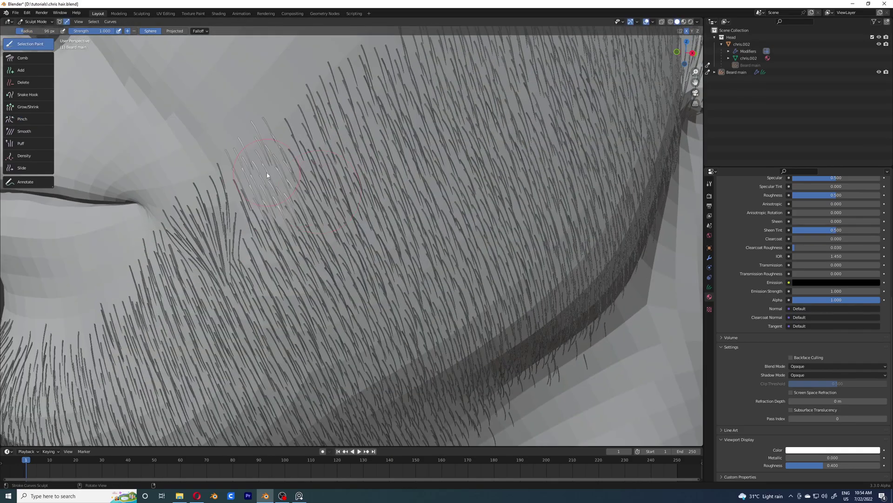
{"action": "left_click", "coordinate": [28, 122]}
{"action": "left_click_drag", "start_coordinate": [272, 219], "coordinate": [279, 226]}
{"action": "scroll", "coordinate": [303, 228], "scroll_direction": "down", "scroll_amount": 3}
Step: Select a third patch farther along the cheek edge with an 80 px brush and pinch it with a 226 px brush
{"action": "middle_click_drag", "start_coordinate": [331, 235], "coordinate": [316, 232]}
{"action": "left_click", "coordinate": [31, 45]}
{"action": "key", "text": "f"}
{"action": "left_click", "coordinate": [303, 186]}
{"action": "scroll", "coordinate": [307, 200], "scroll_direction": "up", "scroll_amount": 3}
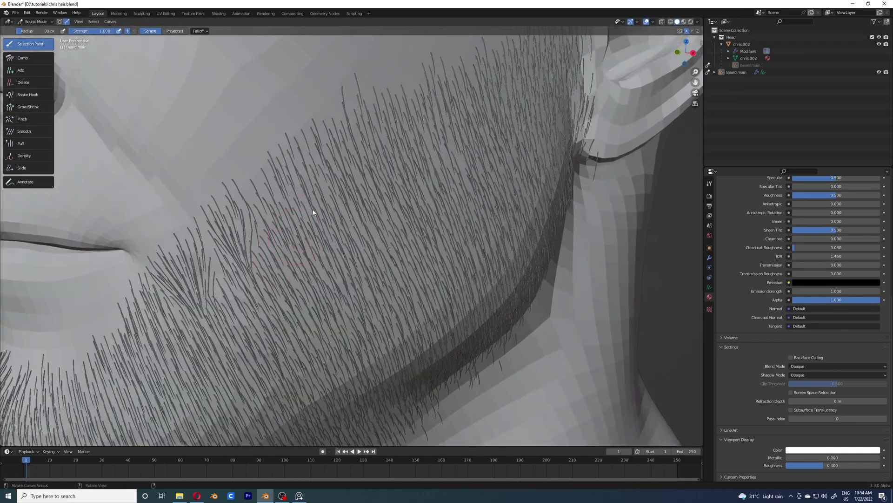
{"action": "left_click", "coordinate": [273, 194]}
{"action": "left_click", "coordinate": [28, 120]}
{"action": "key", "text": "f"}
{"action": "left_click", "coordinate": [361, 248]}
{"action": "left_click_drag", "start_coordinate": [290, 207], "coordinate": [296, 215]}
{"action": "scroll", "coordinate": [305, 247], "scroll_direction": "up", "scroll_amount": 1}
Step: Select a few hairs between the pinched clumps and comb them with a 199 px Comb brush
{"action": "middle_click_drag", "start_coordinate": [307, 250], "coordinate": [330, 284], "text": "shift"}
{"action": "left_click", "coordinate": [26, 44]}
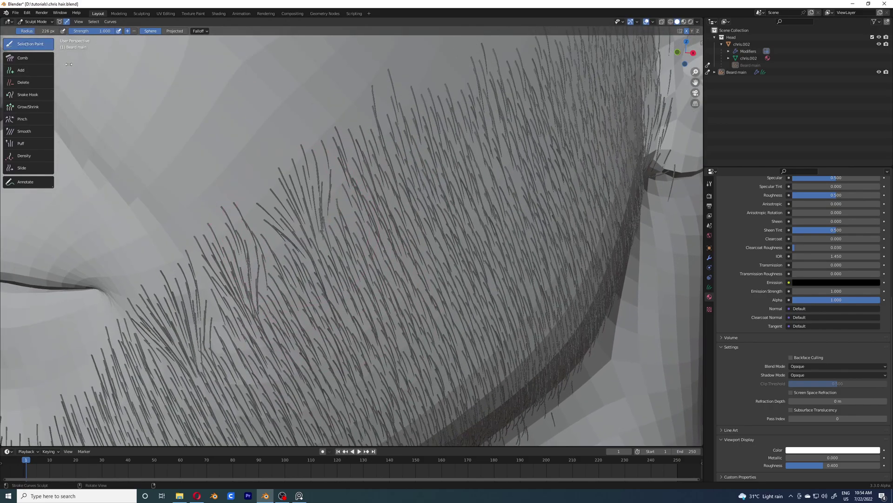
{"action": "left_click", "coordinate": [260, 199]}
{"action": "left_click", "coordinate": [23, 58]}
{"action": "mouse_move", "coordinate": [281, 264]}
{"action": "middle_mouse_down", "text": "ctrl"}
{"action": "mouse_move", "coordinate": [276, 217]}
{"action": "mouse_move", "coordinate": [251, 226]}
{"action": "middle_mouse_up", "text": "ctrl"}
{"action": "key", "text": "f"}
{"action": "left_click", "coordinate": [239, 224]}
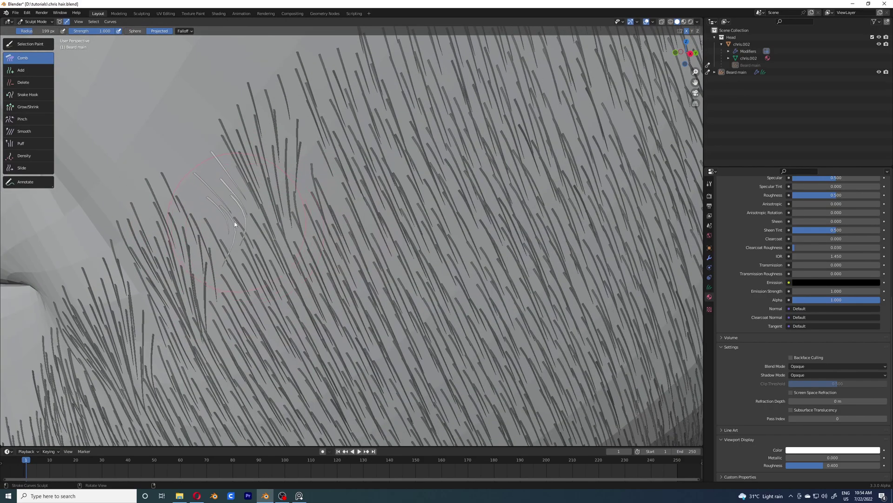
{"action": "left_click_drag", "start_coordinate": [234, 222], "coordinate": [297, 244], "text": "alt"}
Step: Turn the Hair Noise modifier's viewport display back on and examine the beard from the front and side
{"action": "left_click", "coordinate": [709, 258]}
{"action": "left_click", "coordinate": [856, 245]}
{"action": "left_click", "coordinate": [855, 302]}
{"action": "left_click", "coordinate": [856, 324]}
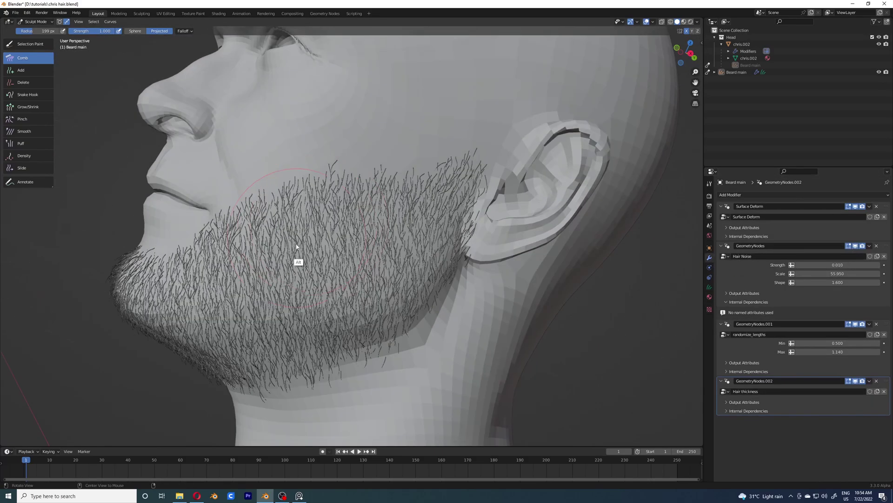
{"action": "scroll", "coordinate": [296, 244], "scroll_direction": "up", "scroll_amount": 6}
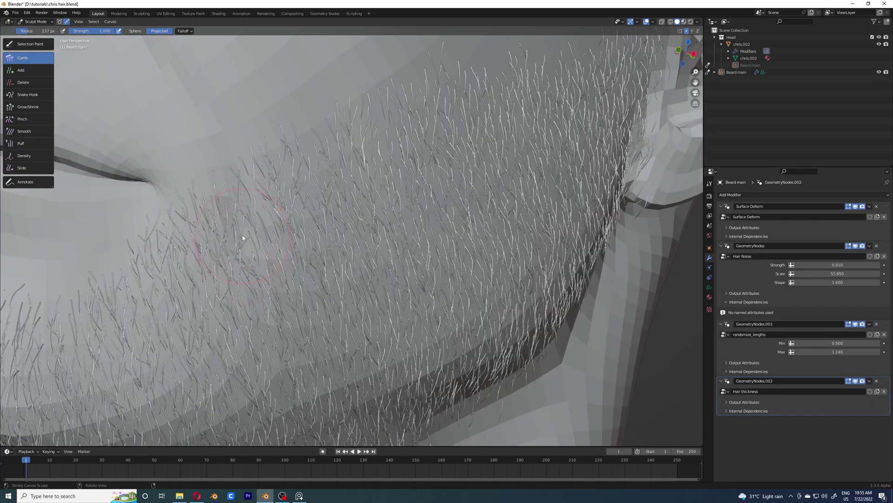
{"action": "scroll", "coordinate": [249, 227], "scroll_direction": "down", "scroll_amount": 6}
{"action": "scroll", "coordinate": [309, 273], "scroll_direction": "up", "scroll_amount": 5}
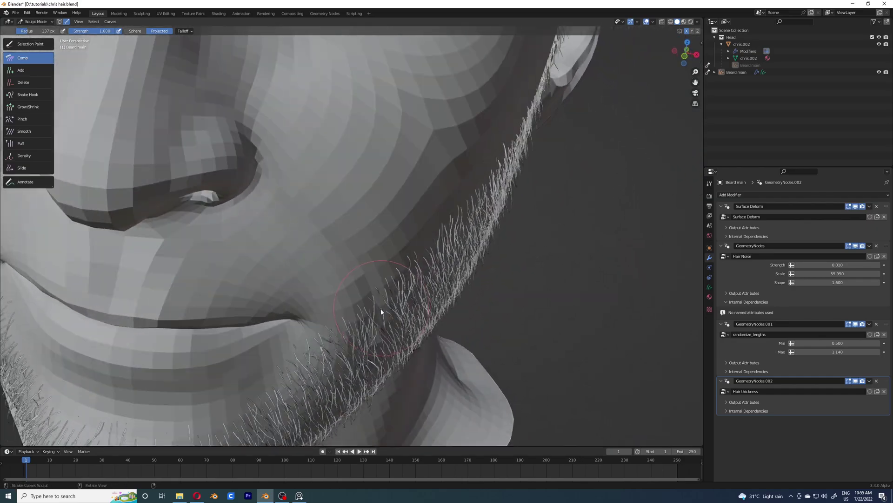
{"action": "middle_click_drag", "start_coordinate": [382, 319], "coordinate": [321, 307]}
{"action": "left_click_drag", "start_coordinate": [321, 307], "coordinate": [302, 242], "text": "alt"}
{"action": "left_click_drag", "start_coordinate": [313, 191], "coordinate": [342, 261], "text": "ctrl+alt"}
{"action": "left_click_drag", "start_coordinate": [342, 261], "coordinate": [362, 229], "text": "alt"}
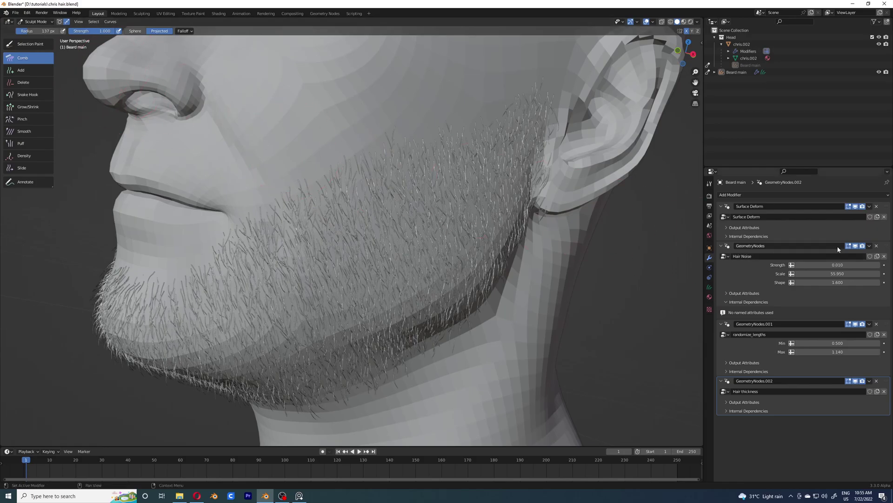
Step: Hide the Hair Noise modifier in the viewport again and select another small patch of hairs on the cheek
{"action": "left_click", "coordinate": [855, 245]}
{"action": "middle_click_drag", "start_coordinate": [361, 212], "coordinate": [324, 211], "text": "ctrl"}
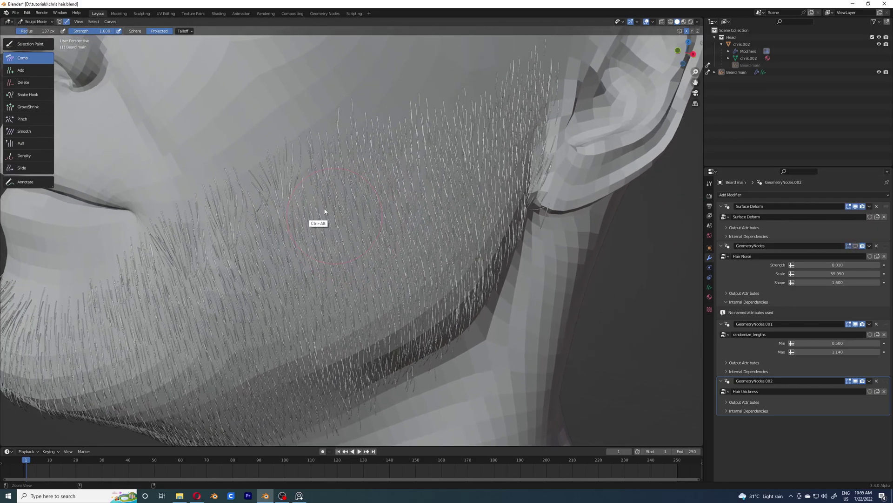
{"action": "left_click", "coordinate": [27, 46]}
{"action": "left_click", "coordinate": [275, 197]}
{"action": "mouse_move", "coordinate": [310, 198]}
{"action": "left_mouse_down", "text": "alt+shift"}
{"action": "mouse_move", "coordinate": [315, 208]}
{"action": "mouse_move", "coordinate": [288, 196]}
{"action": "left_mouse_up", "text": "alt+shift"}
Step: Pinch and comb small hair patches along the upper beard edge toward the ear
{"action": "left_click", "coordinate": [28, 119]}
{"action": "left_click", "coordinate": [30, 57]}
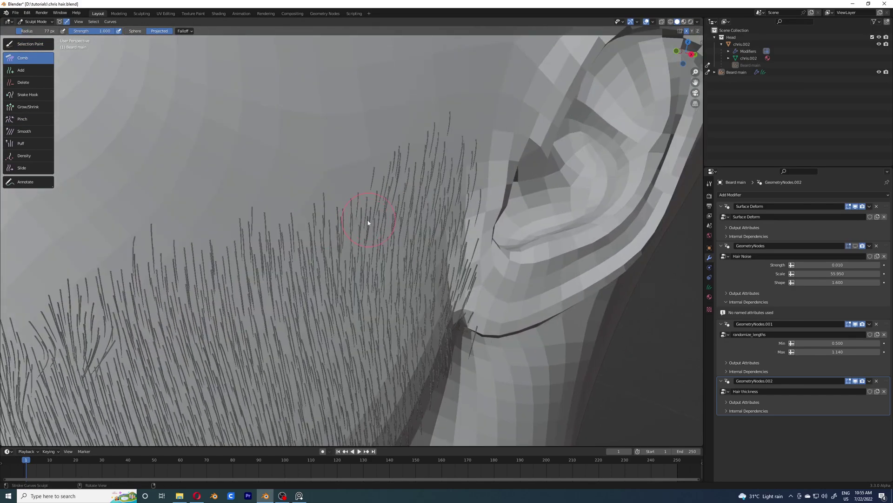
{"action": "middle_click", "coordinate": [386, 246], "text": "alt"}
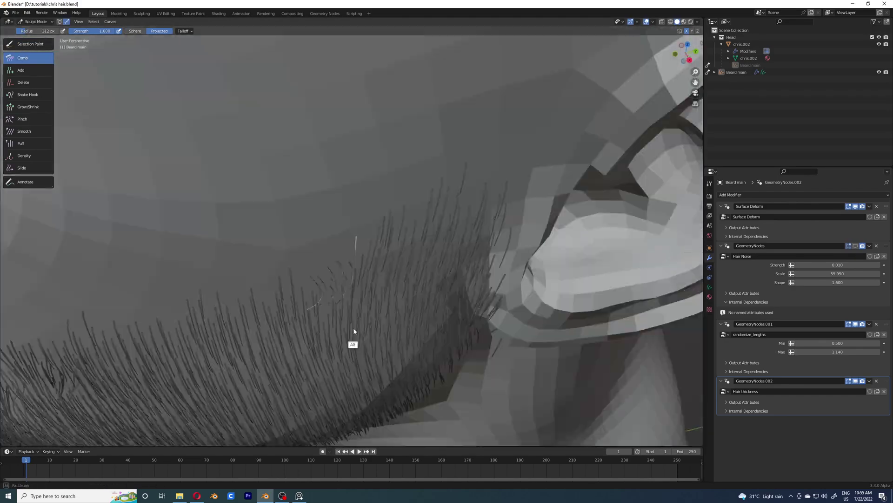